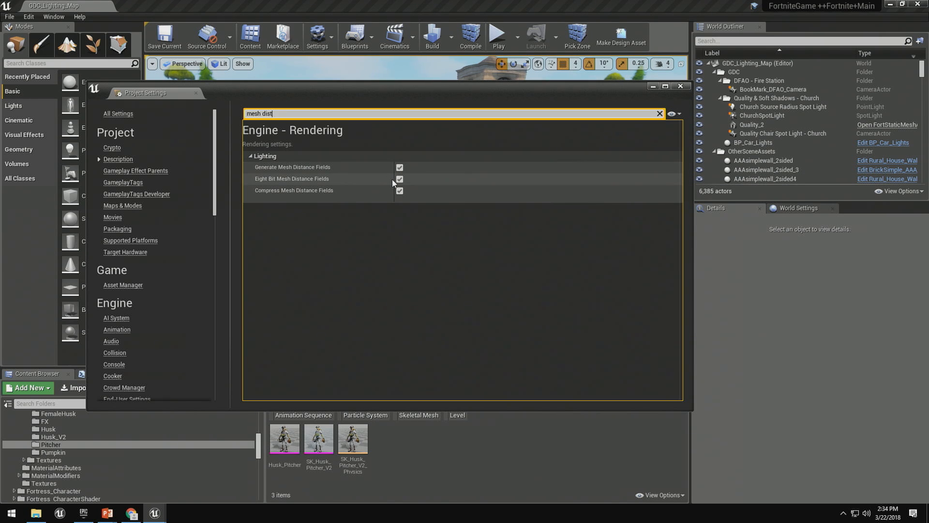
Close the project settings and turn on the Mesh DistanceFields visualization to inspect the top of the clock tower.
click(681, 87)
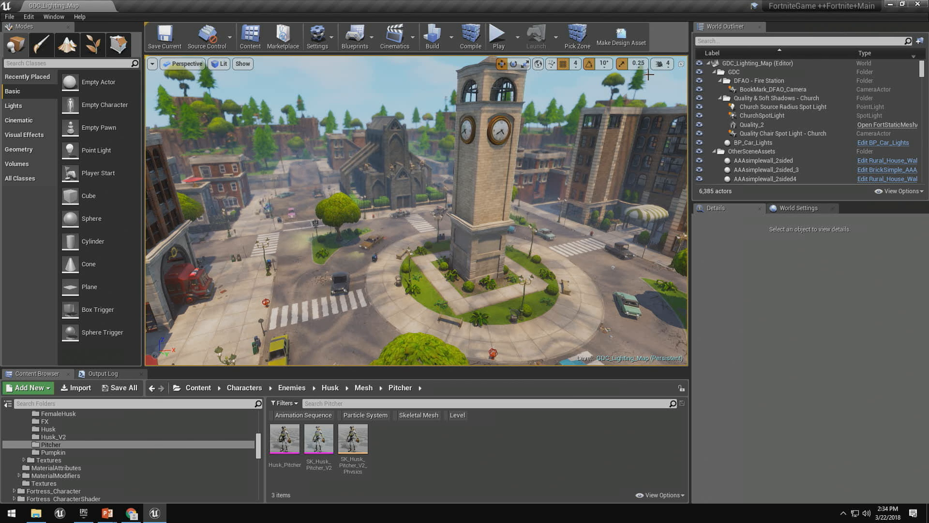
right_drag(584, 130, 607, 107)
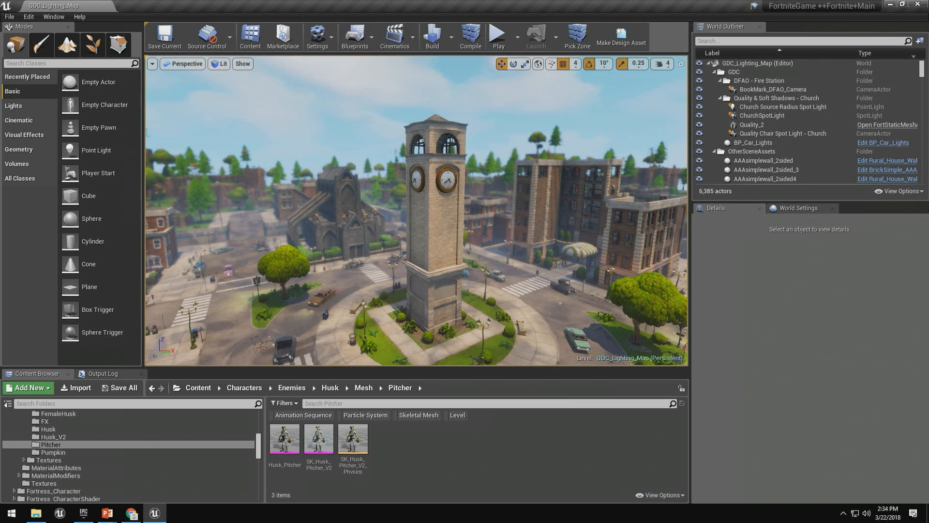
click(241, 64)
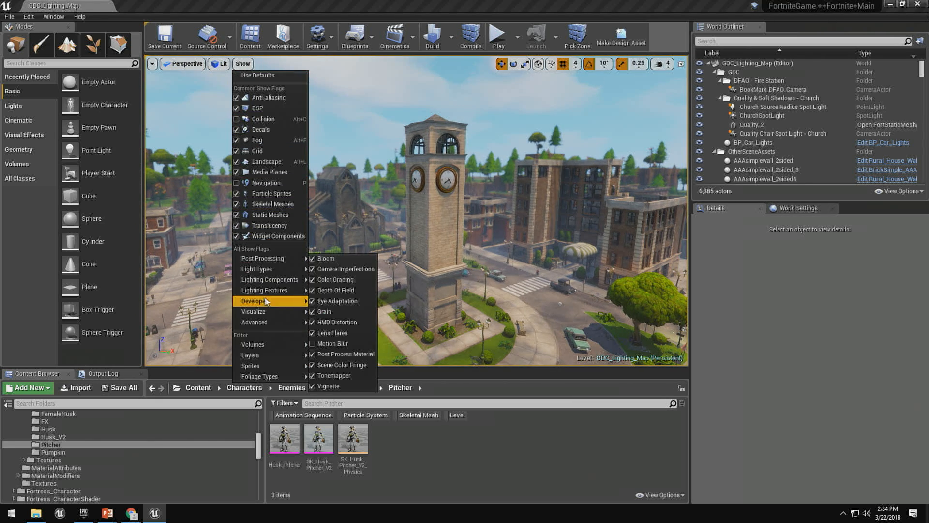
mouse_move(269, 312)
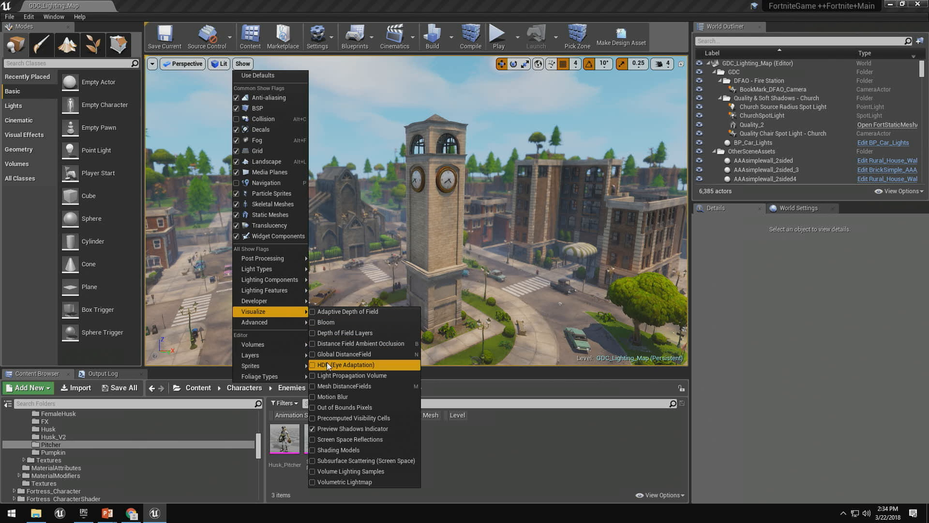
click(314, 386)
key(w)
right_drag(416, 211, 406, 227)
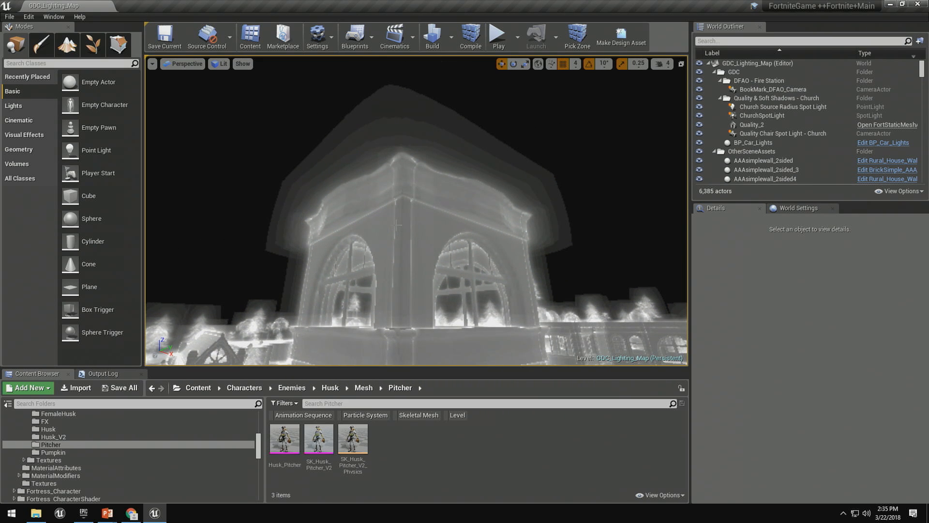
Examine the parked teal car, comparing its mesh distance field with the normal lit rendering.
right_drag(396, 225, 578, 227)
key(w)
key(g)
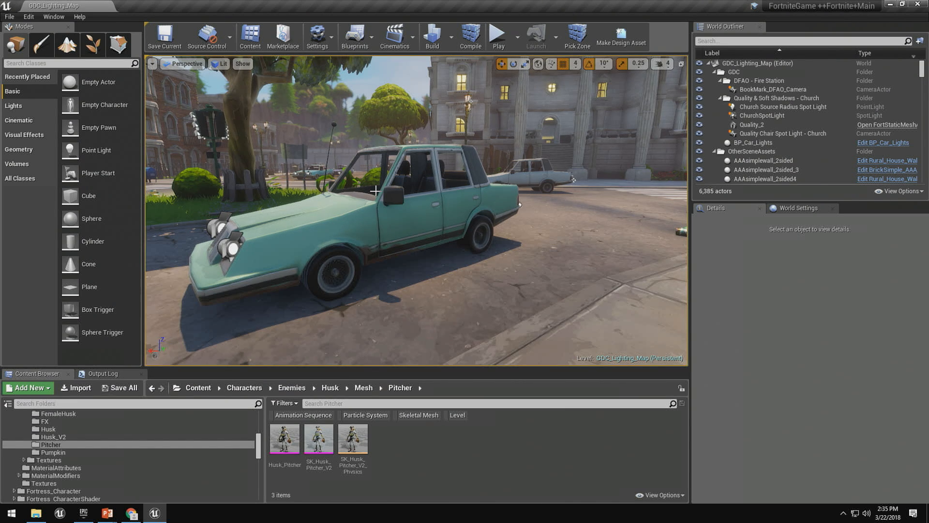
key(g)
key(g)
key(g)
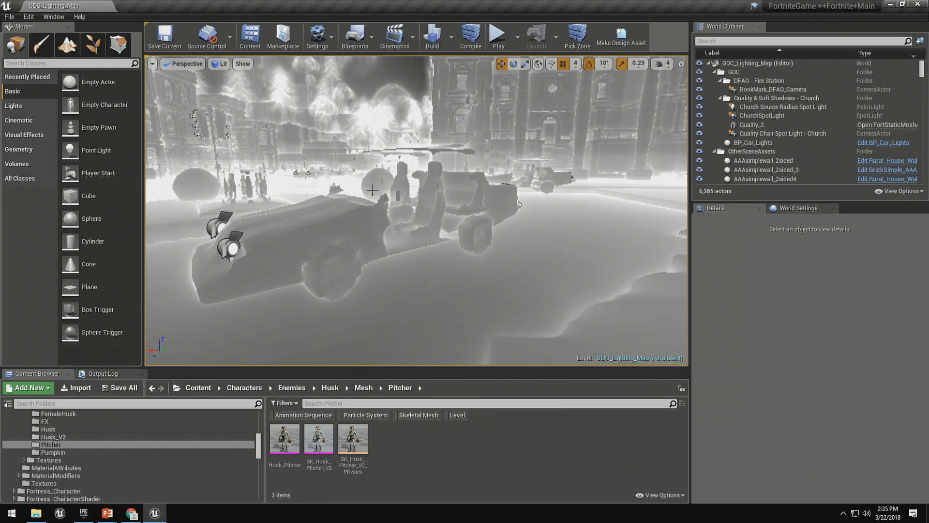
key(g)
Select the point light in the archway beside the church organ and try out moving it.
mouse_move(416, 211)
right_down()
mouse_move(663, 210)
mouse_move(522, 211)
mouse_move(562, 215)
mouse_move(542, 220)
mouse_move(404, 213)
right_up()
mouse_move(240, 293)
right_down()
mouse_move(251, 290)
mouse_move(240, 292)
right_up()
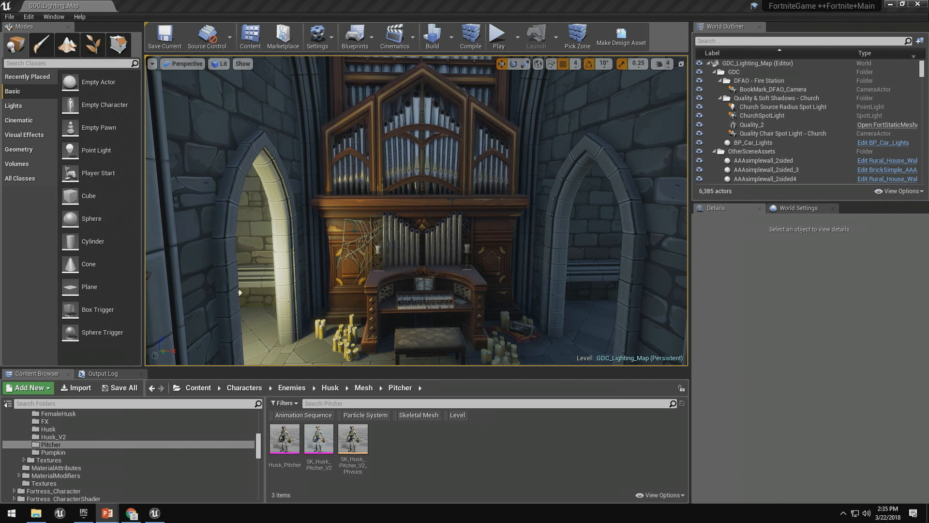
right_drag(489, 215, 460, 207)
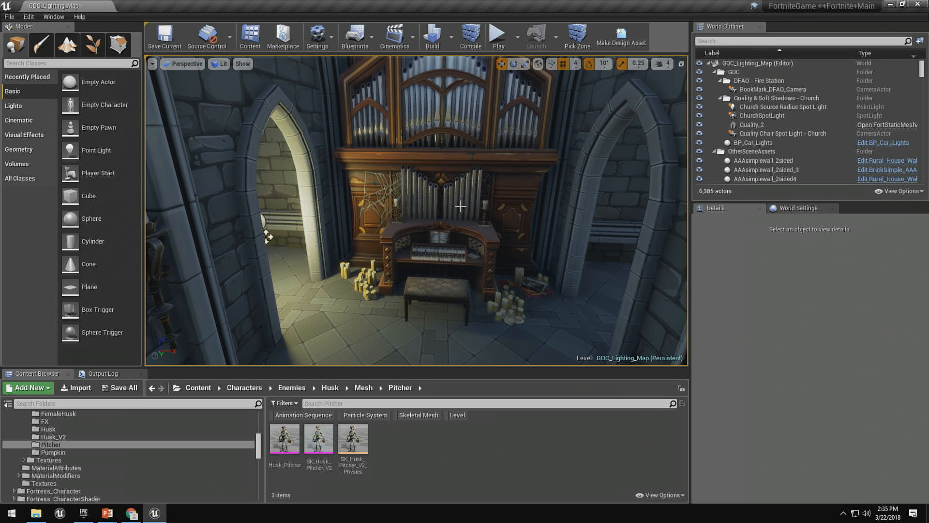
click(262, 219)
drag(263, 223, 286, 213)
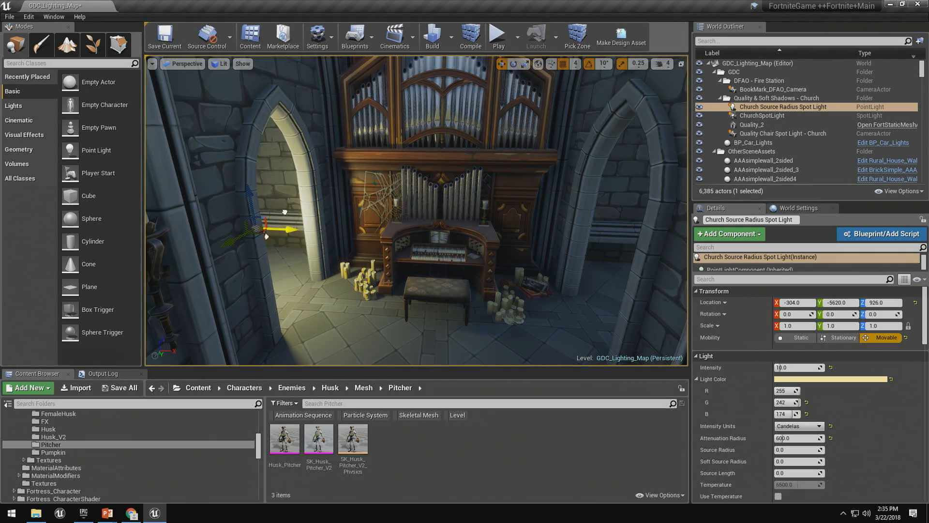
Enable RayTraced DistanceField Shadows on the ChurchSpotLight above the lone chair, comparing the chair's shadow with the option off and on.
drag(434, 128, 440, 252)
mouse_move(432, 168)
right_down()
mouse_move(520, 141)
mouse_move(489, 162)
mouse_move(488, 191)
mouse_move(495, 165)
mouse_move(439, 181)
right_up()
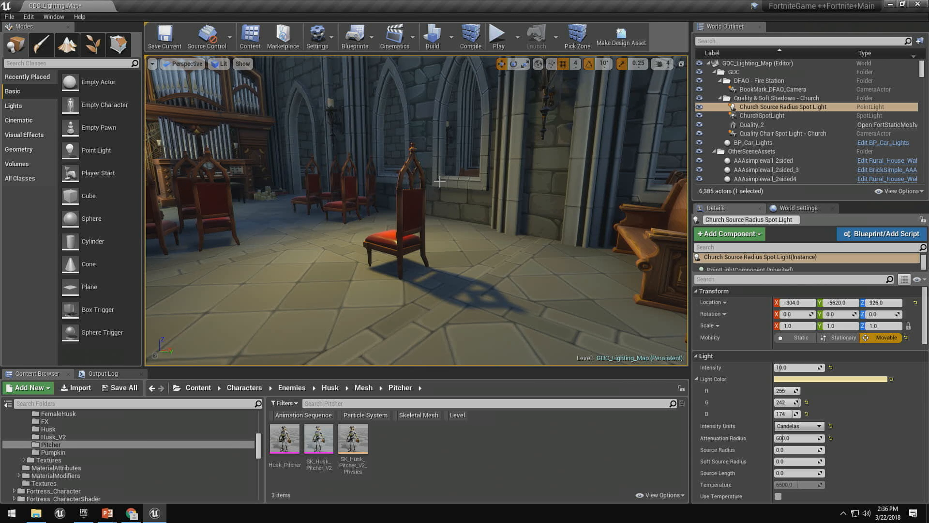
right_drag(428, 183, 265, 87)
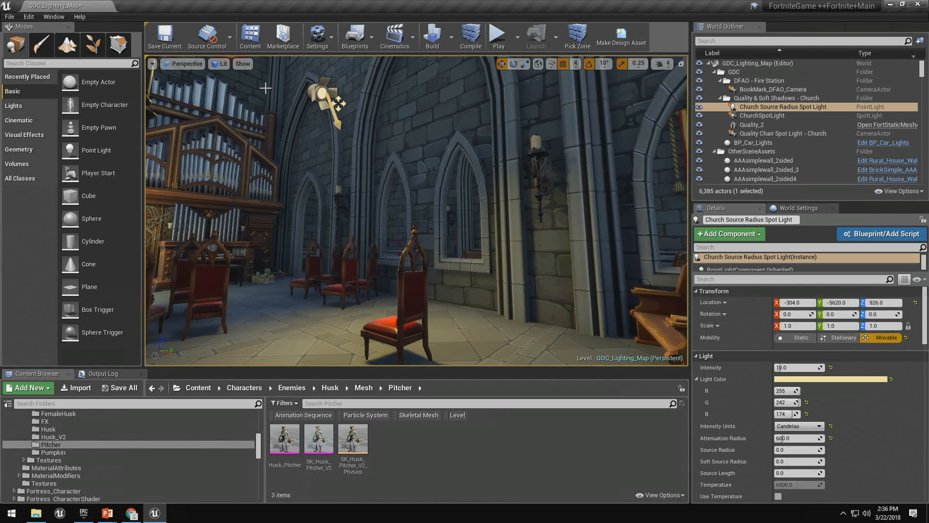
click(338, 103)
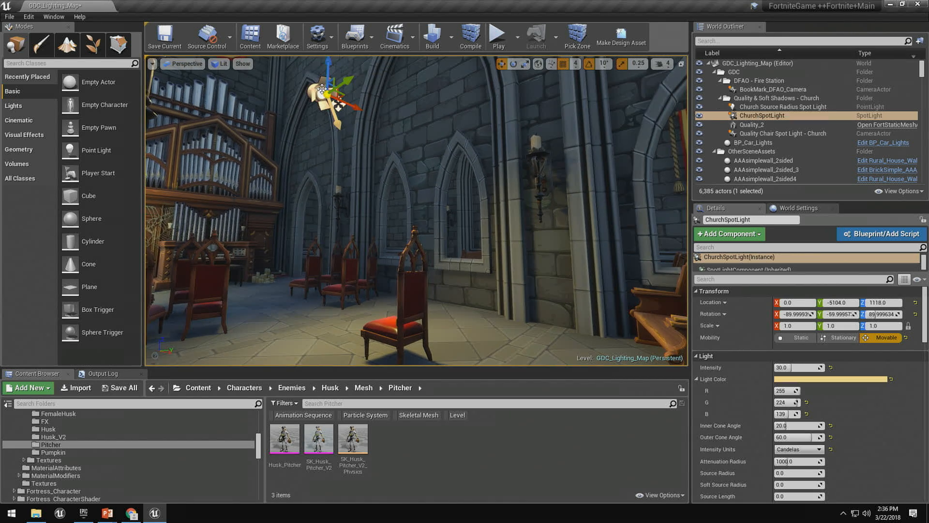
click(779, 278)
text(ray)
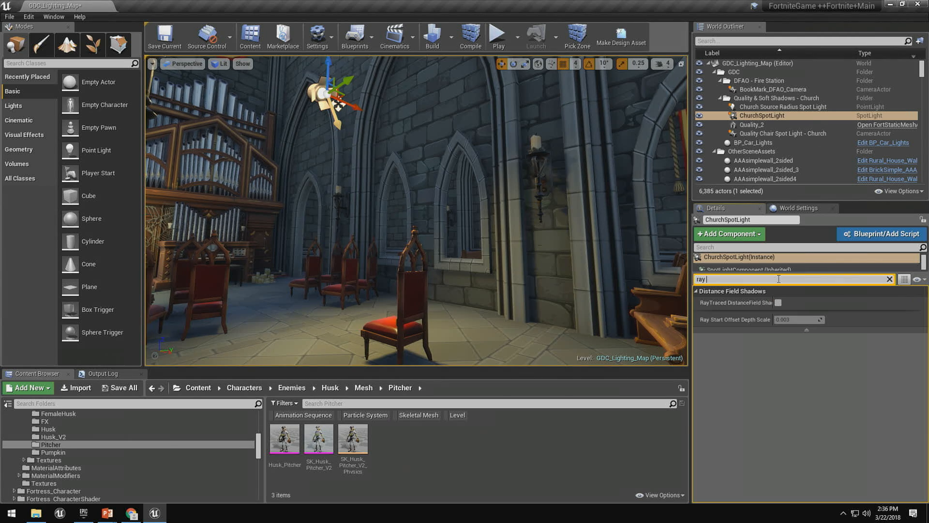
mouse_move(770, 305)
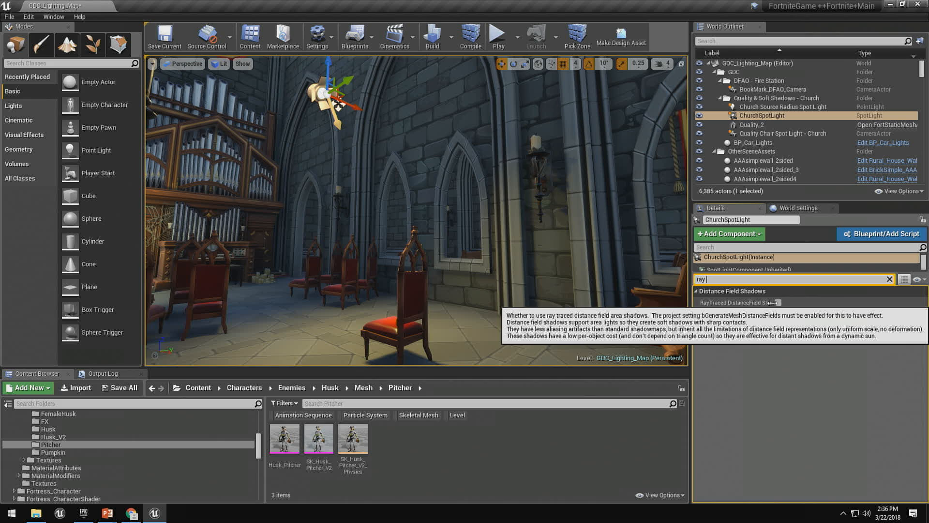
drag(773, 303, 791, 302)
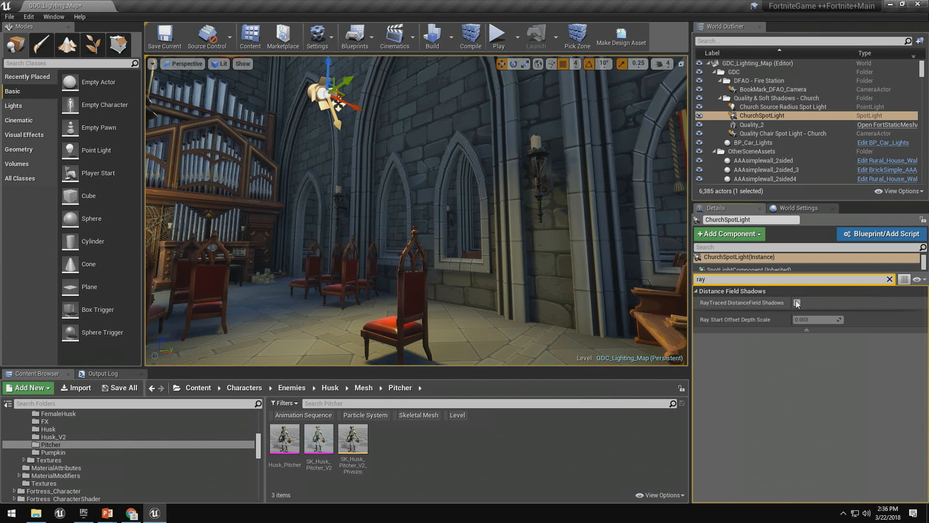
click(797, 303)
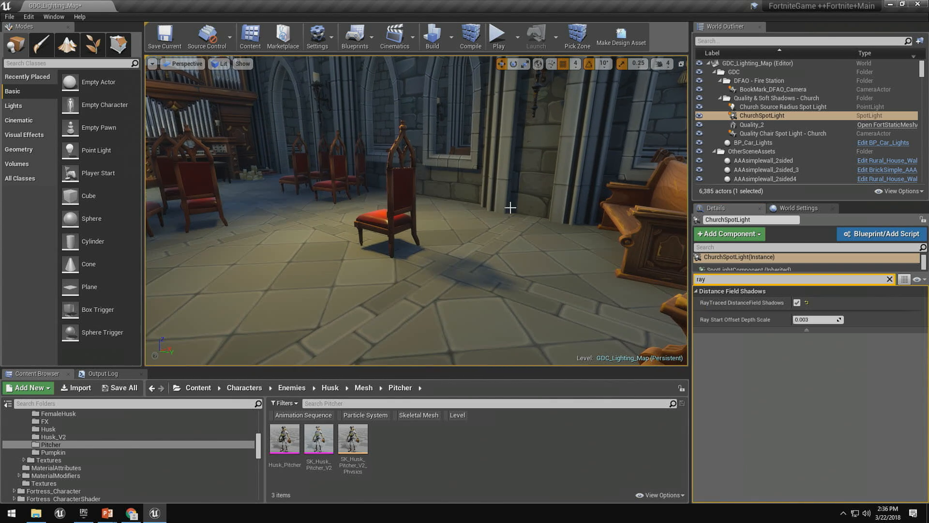
click(796, 302)
click(796, 303)
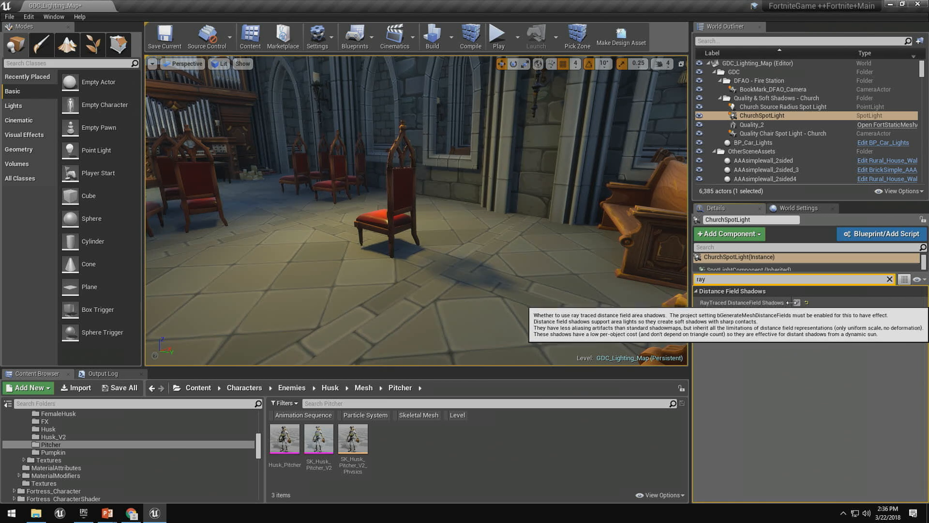
Examine the lone chair's mesh distance field and compare it with the chair's shadow in the lit rendering.
right_drag(475, 227, 489, 217)
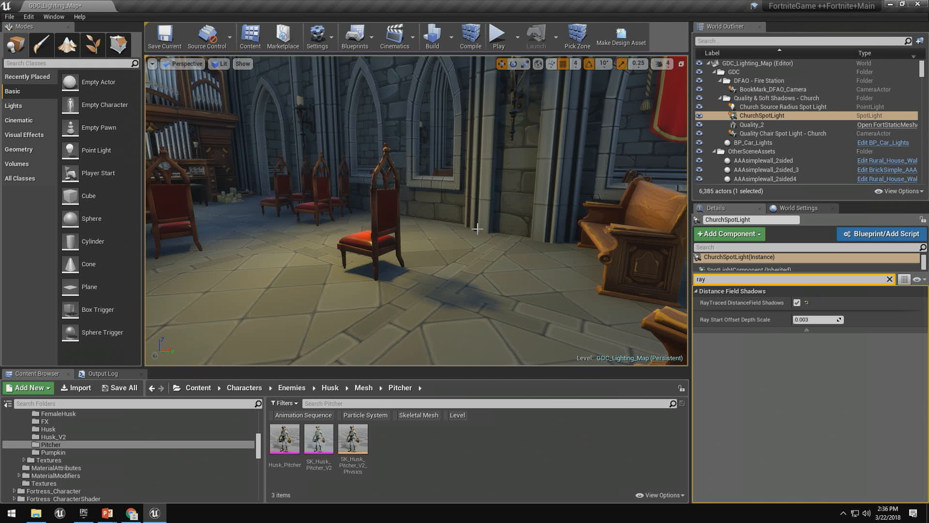
key(alt+d)
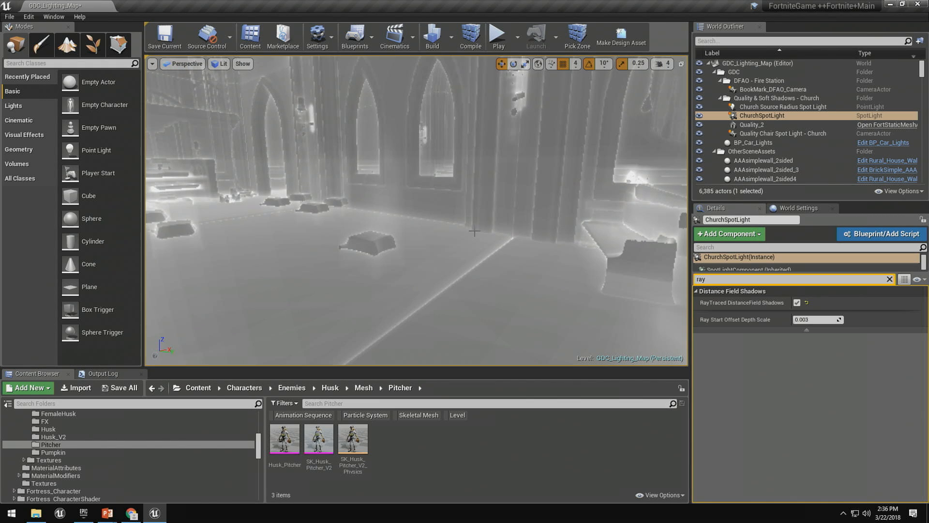
right_drag(480, 261, 498, 262)
key(w)
right_drag(426, 233, 401, 230)
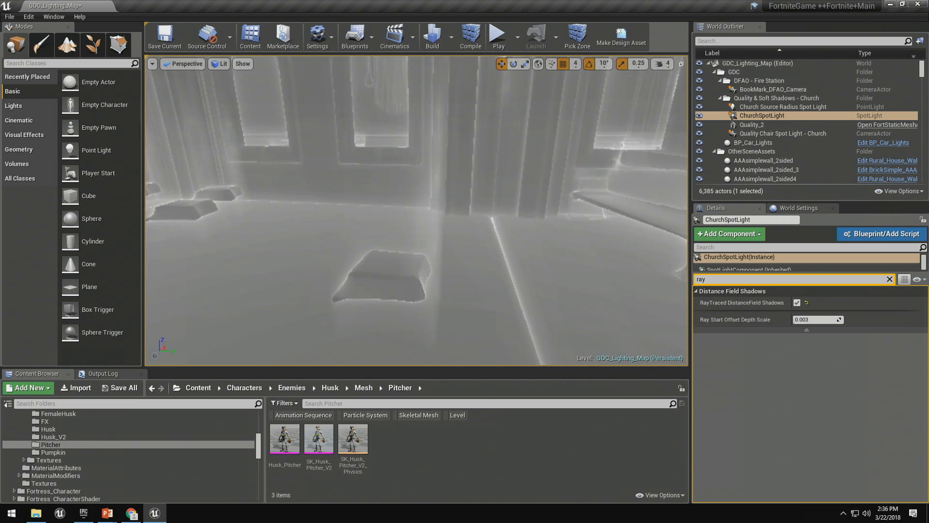
right_drag(376, 110, 377, 111)
right_drag(383, 161, 391, 161)
key(g)
right_drag(491, 176, 479, 224)
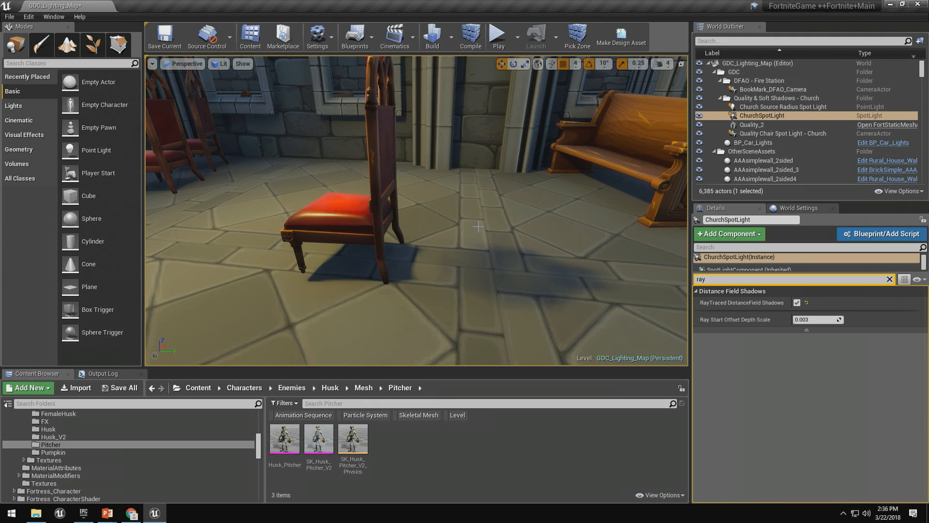
Clear the property filter and open the lone chair's static mesh for editing at its distance field build settings.
click(890, 278)
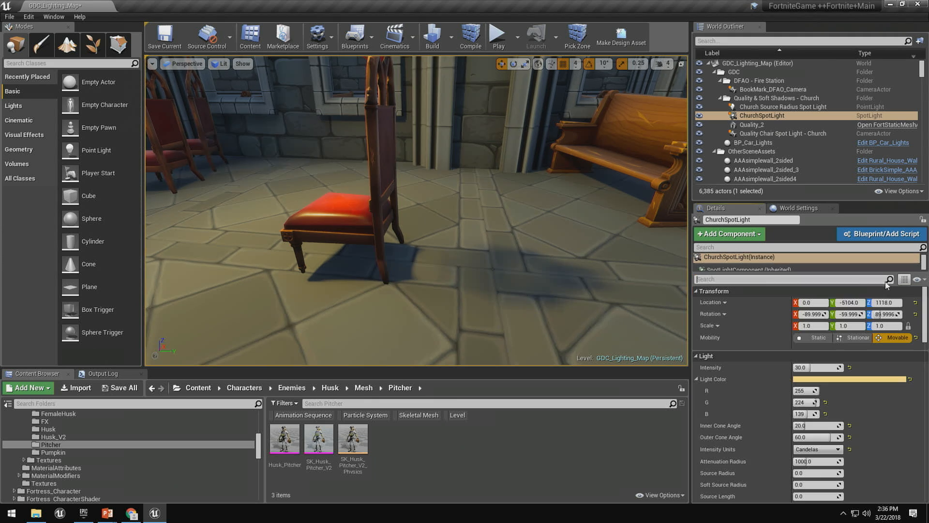
click(358, 209)
double_click(811, 381)
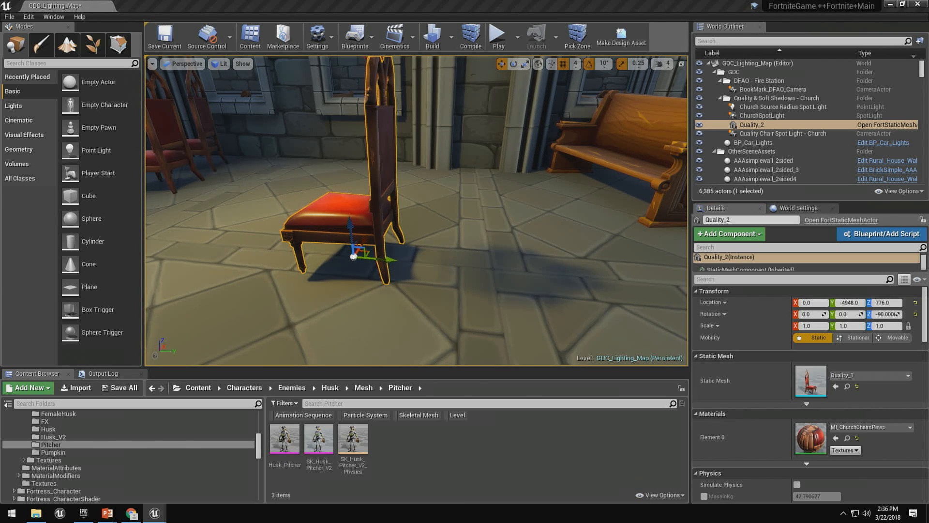
scroll(599, 295, down, 10)
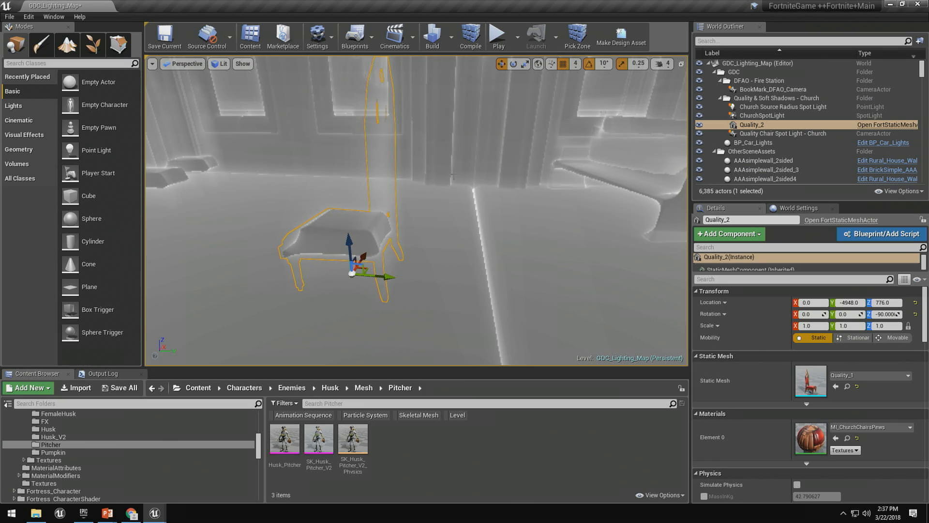
Set the chair mesh's Distance Field Resolution Scale to 5 and apply the changes.
right_click(450, 178)
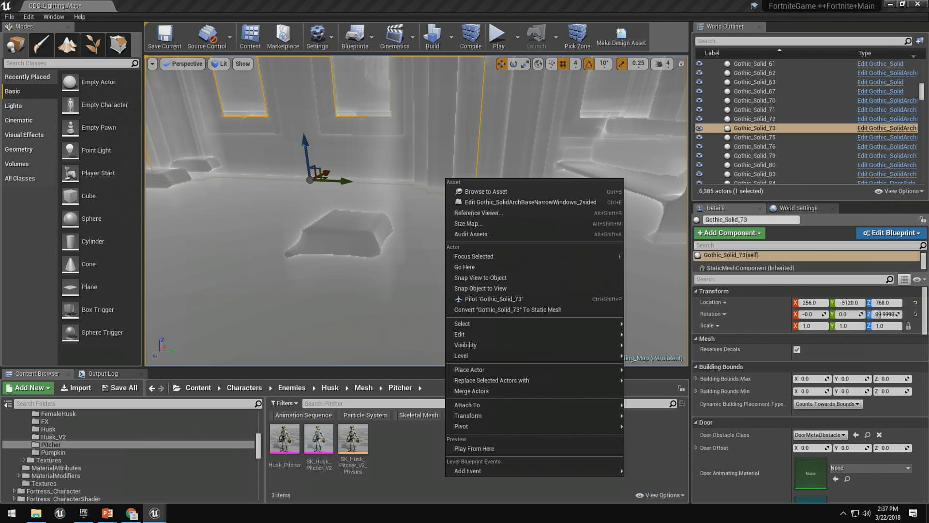
key(Escape)
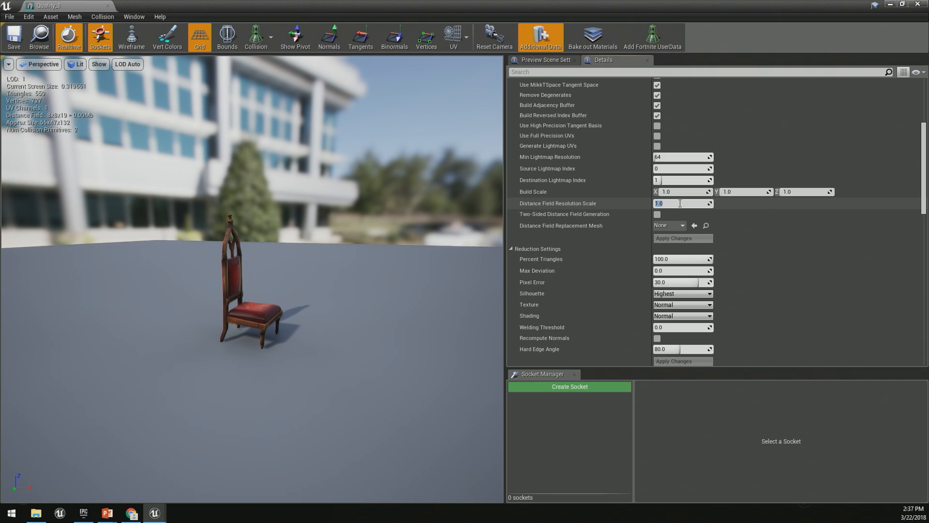
text(5)
key(Return)
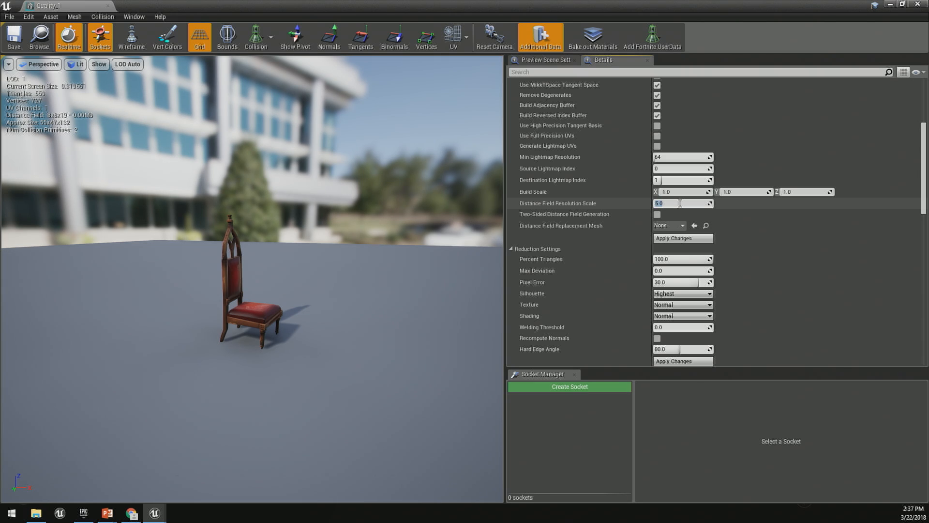
click(691, 239)
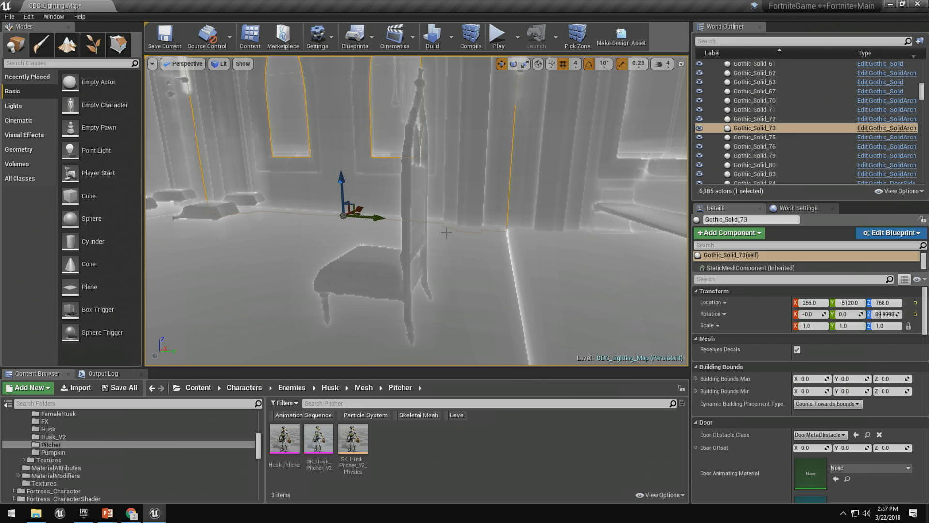
Examine the rebuilt distance field of the chair in the level and its ray-traced shadow in the lit rendering.
key(f)
right_drag(416, 210, 389, 210)
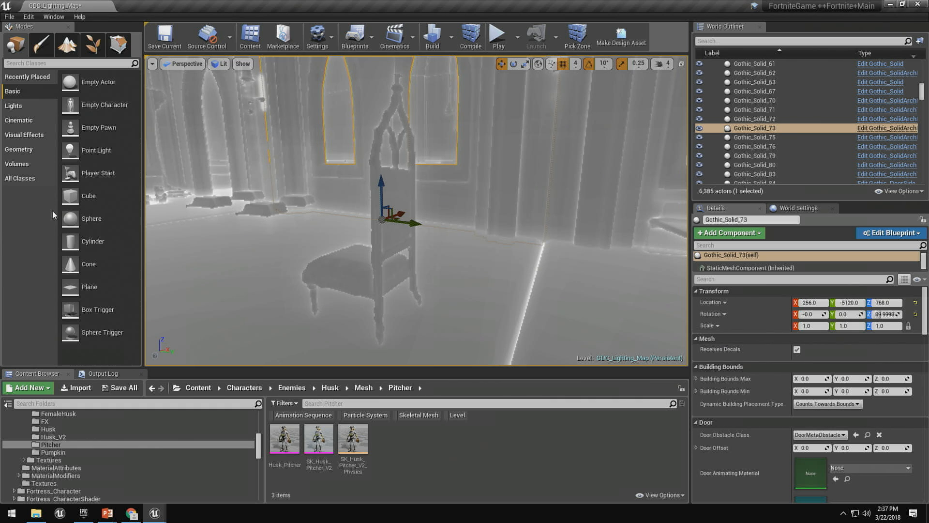
right_drag(310, 173, 377, 199)
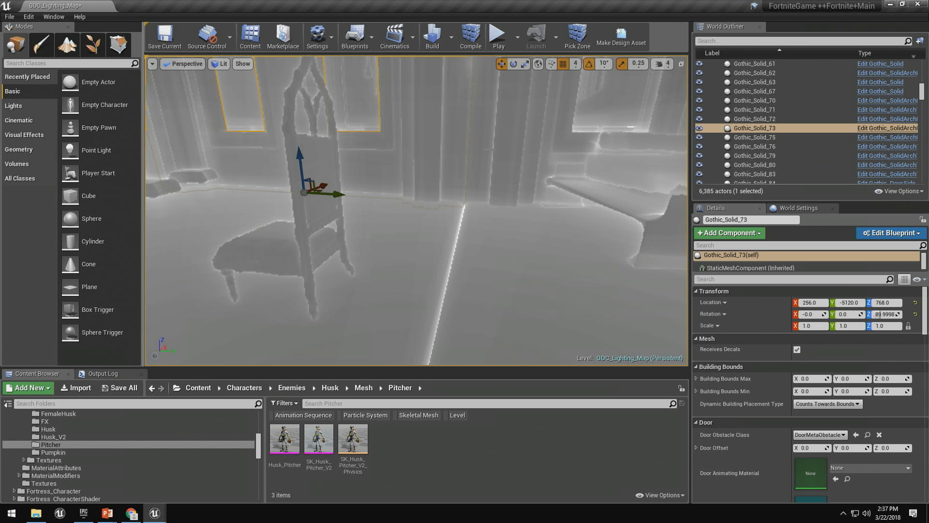
right_drag(489, 149, 540, 167)
key(alt+4)
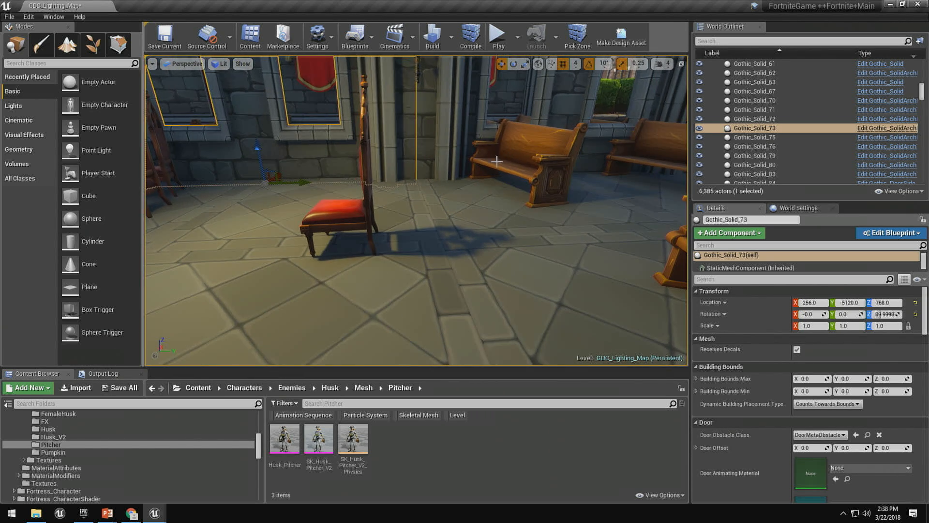
mouse_move(506, 227)
right_down()
mouse_move(491, 220)
mouse_move(518, 227)
right_up()
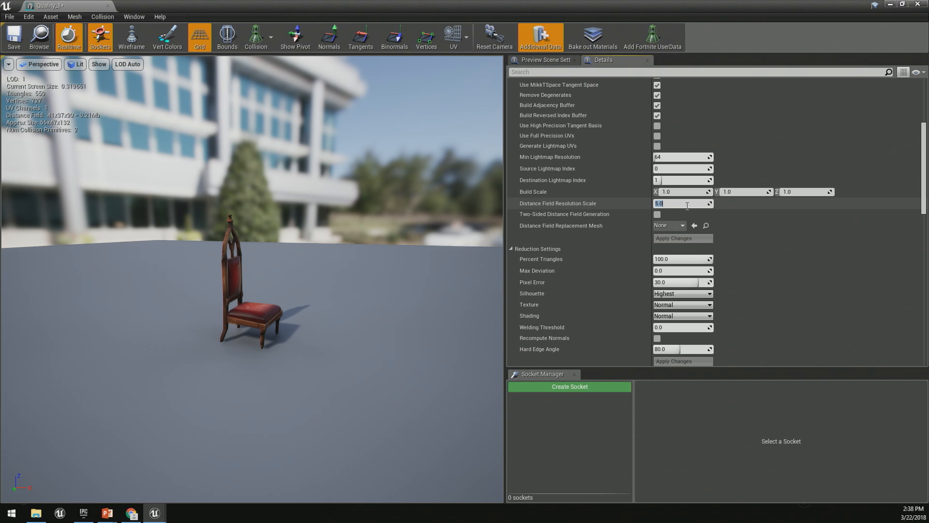
Set the chair mesh's Distance Field Resolution Scale to 1.
text(1)
key(Return)
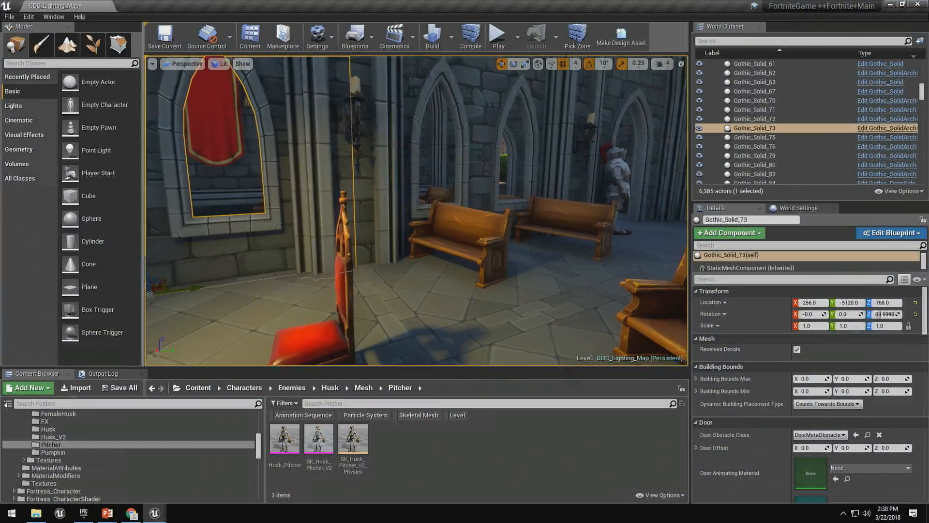
Look over the outside of the church and the surrounding streets.
key(w)
right_drag(416, 211, 424, 237)
key(s)
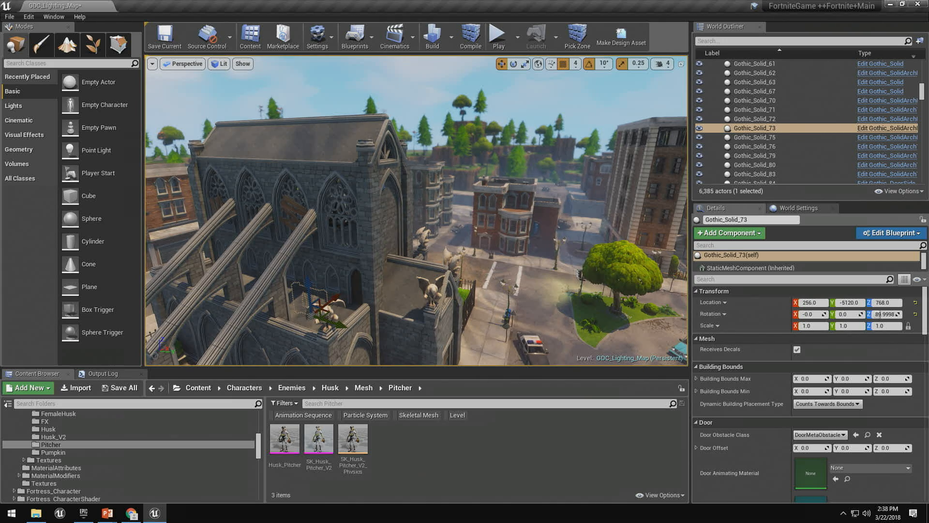
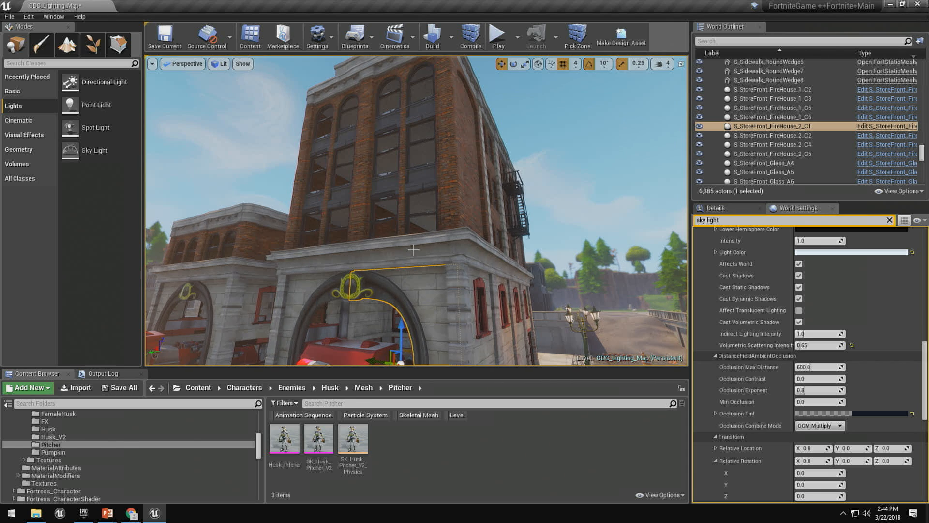
Inspect the modular pieces of the firehouse facade by selecting its upper window sections in turn.
click(361, 213)
click(373, 169)
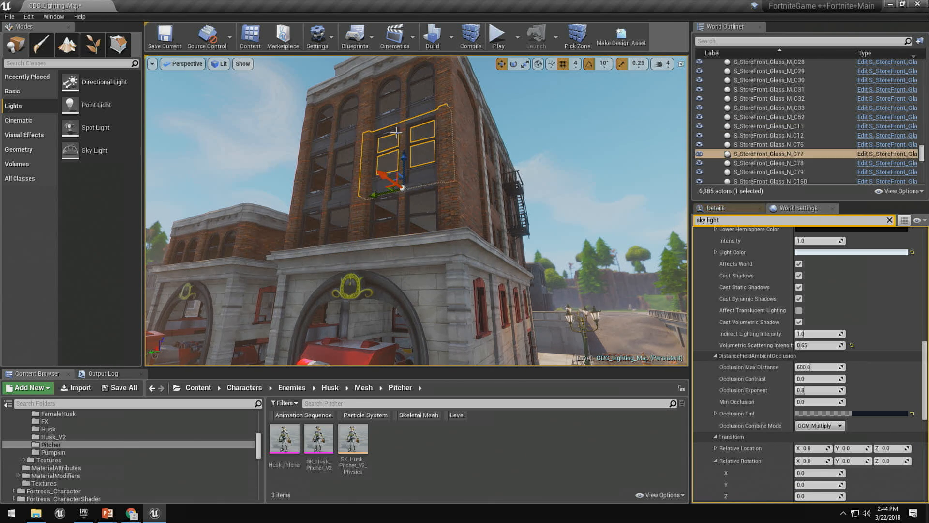
click(402, 115)
right_drag(462, 165, 463, 177)
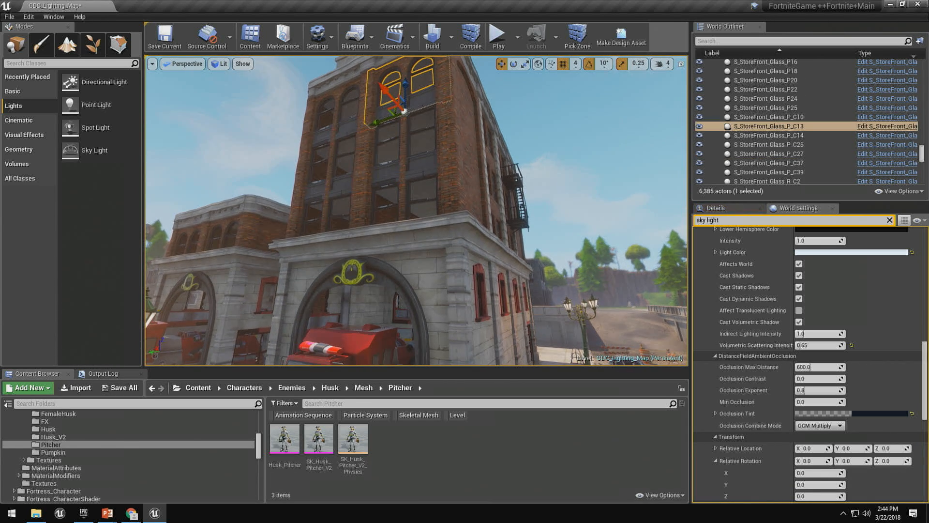
Examine the mesh distance field visualization around the firehouse arch and its corner wall piece, and return to the lit rendering.
drag(357, 367, 357, 441)
right_drag(430, 317, 440, 318)
key(alt+d)
key(w)
right_drag(534, 180, 485, 290)
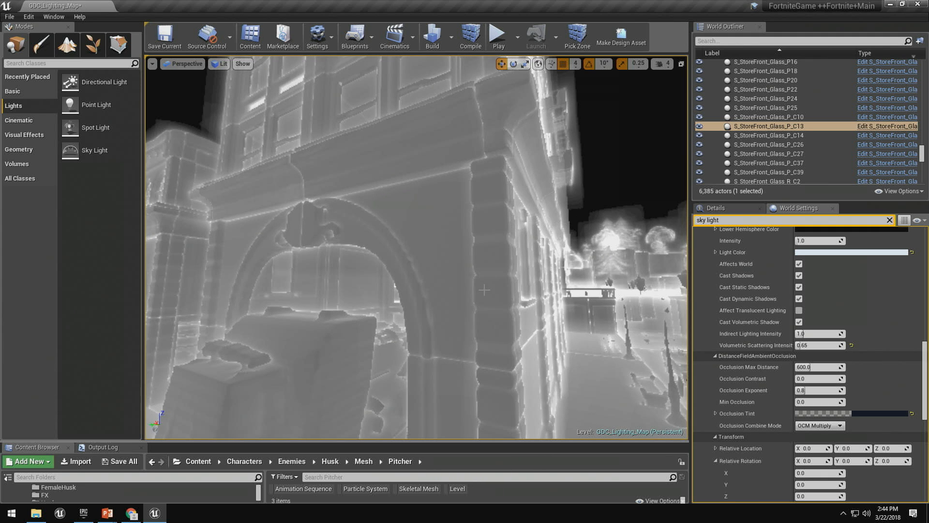
click(484, 289)
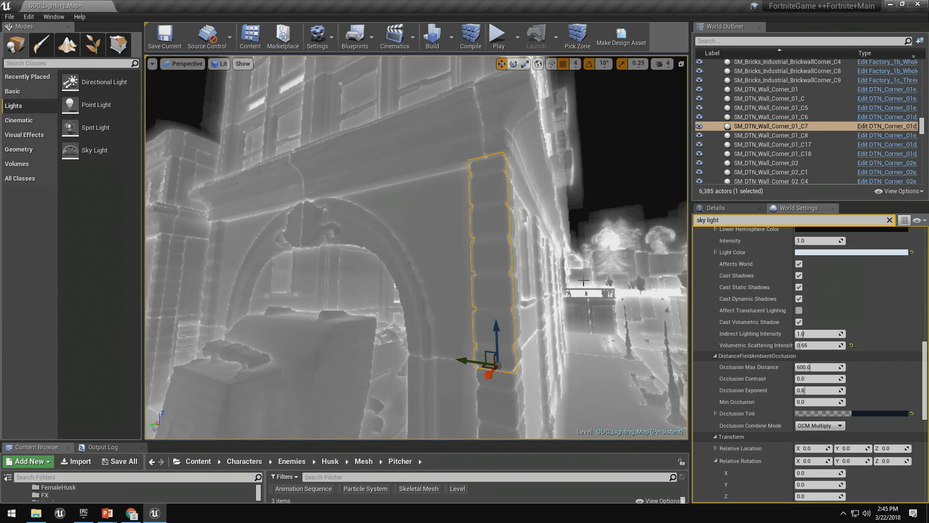
right_drag(525, 255, 520, 249)
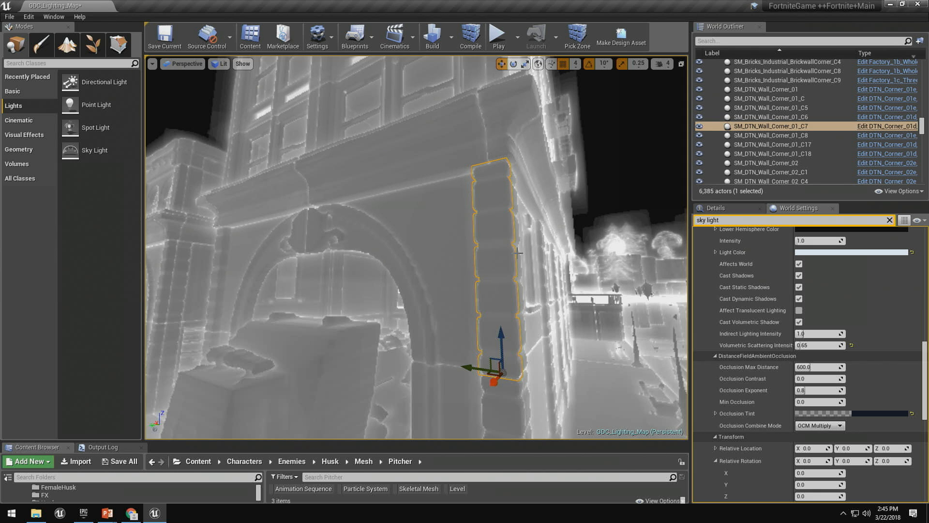
right_drag(518, 251, 508, 245)
key(alt+4)
Clear the messages in the Output Log and look through its entries.
key(alt+Tab)
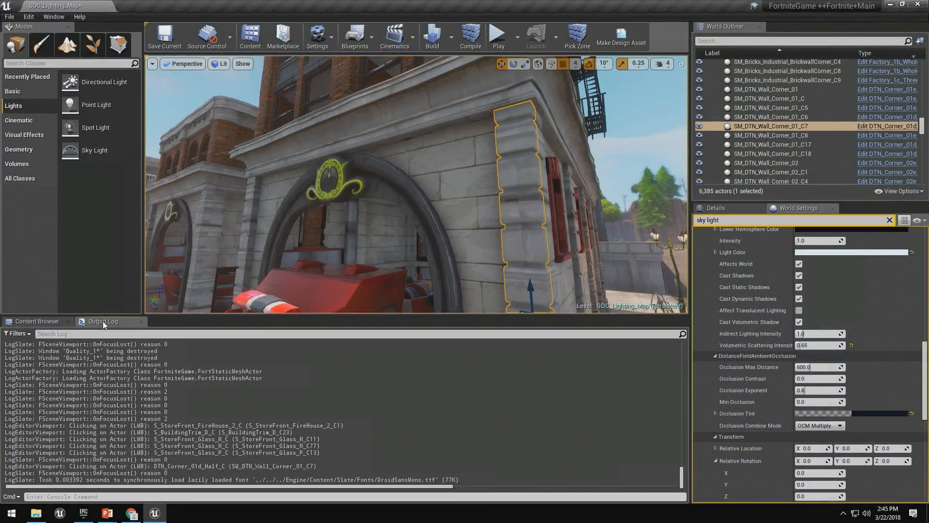
right_click(243, 390)
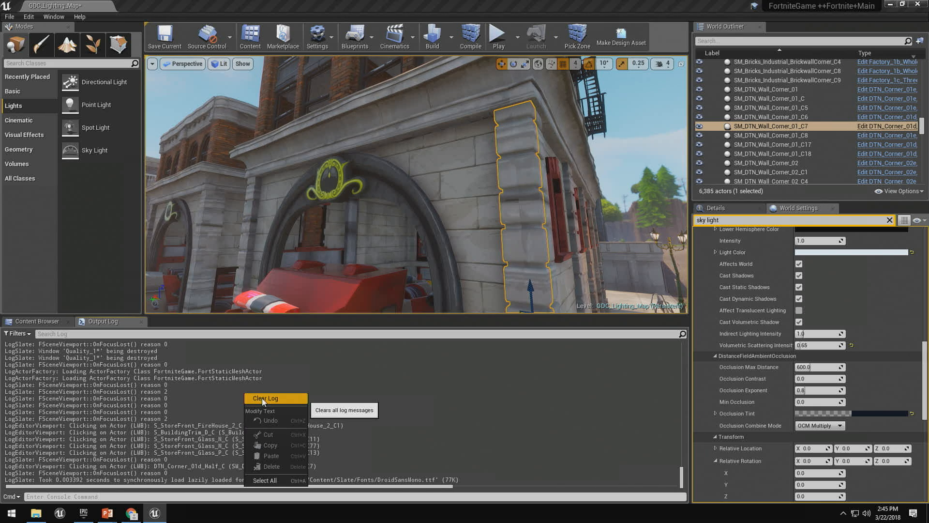
click(255, 397)
right_drag(385, 224, 387, 266)
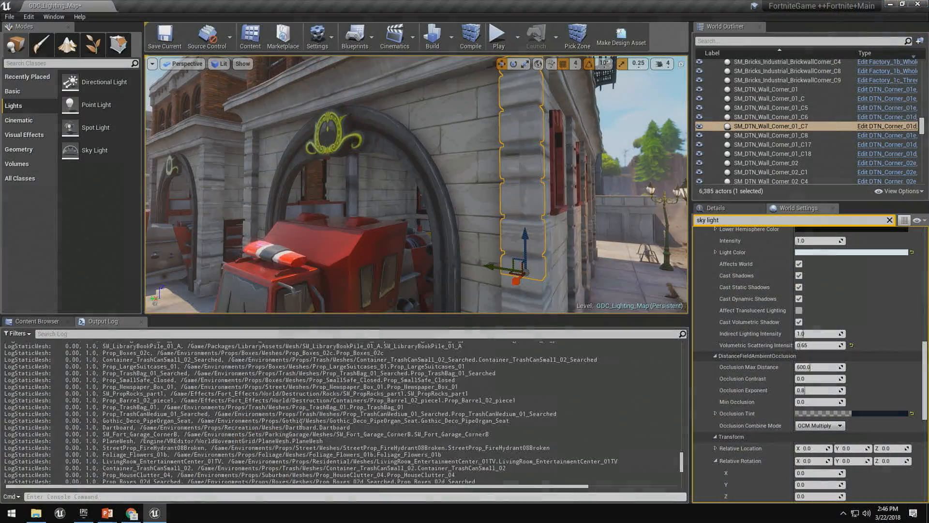
scroll(300, 423, up, 9)
drag(682, 457, 691, 341)
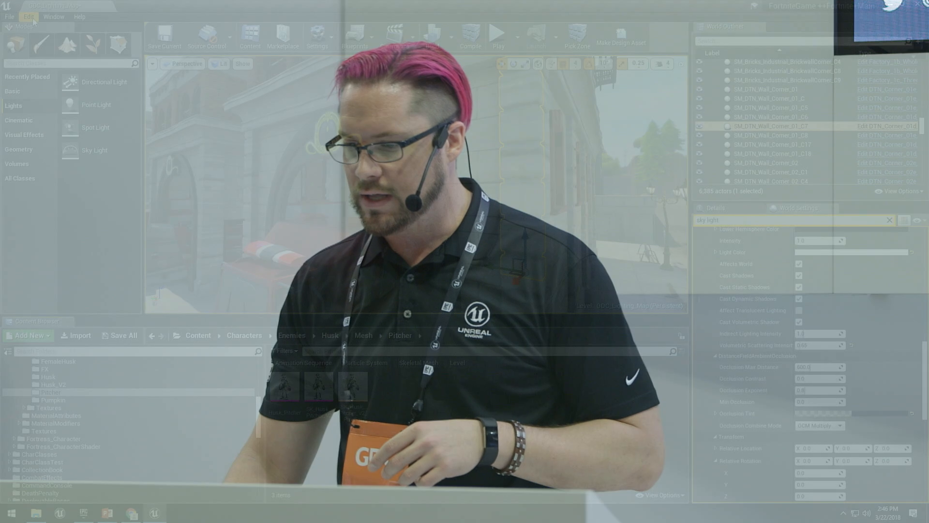
Open the Project Settings and search them for "mesh dis" to find the mesh distance field options.
click(29, 16)
click(53, 153)
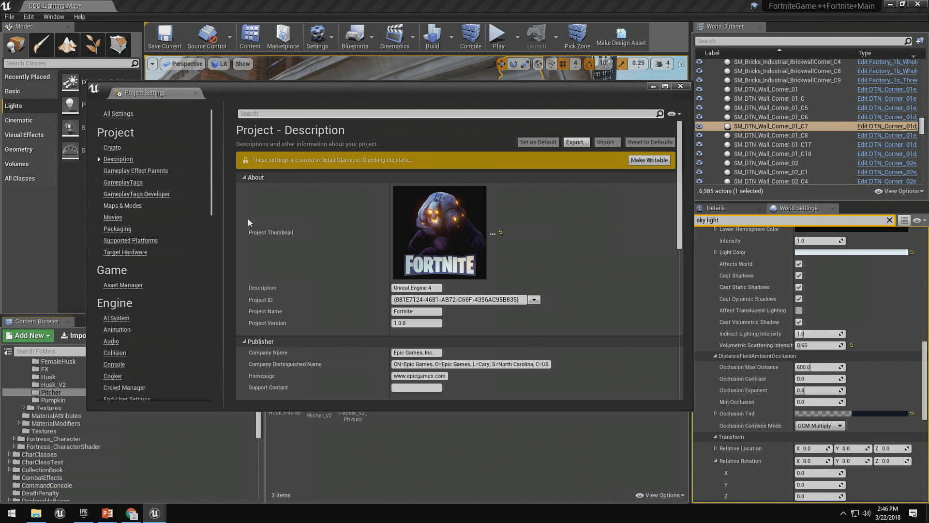
click(298, 113)
text(mesh dis)
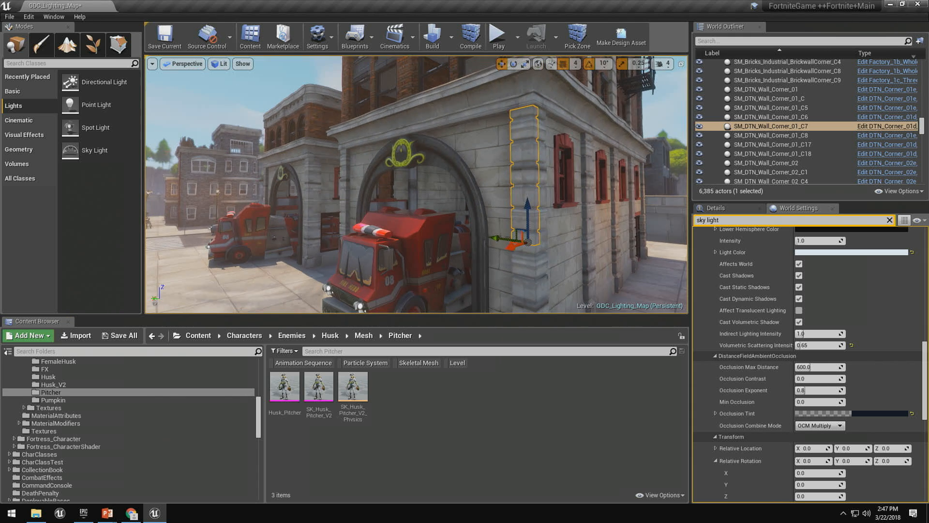
Enable Capsule Direct Shadow on the Husk_Pitcher skeletal mesh actor standing on the sidewalk.
drag(318, 315, 317, 451)
right_drag(313, 249, 360, 290)
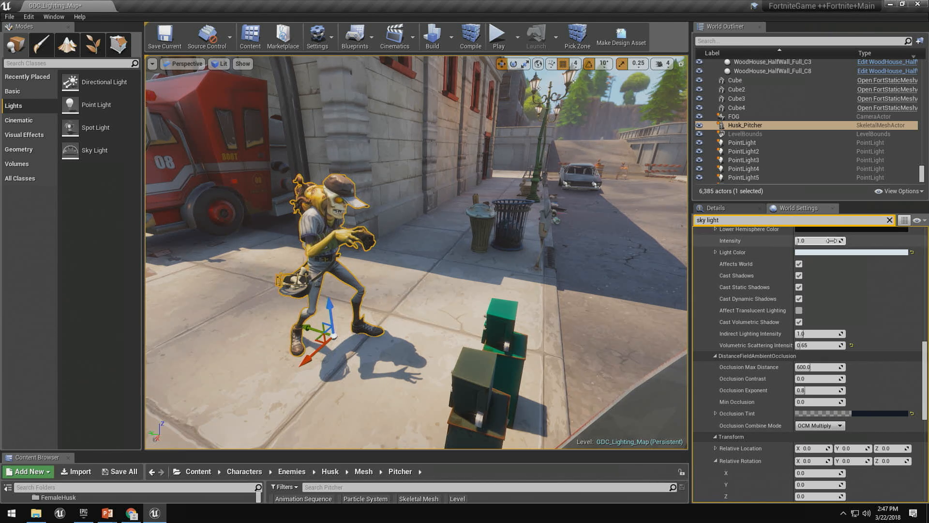
click(750, 209)
click(782, 278)
text(capsu)
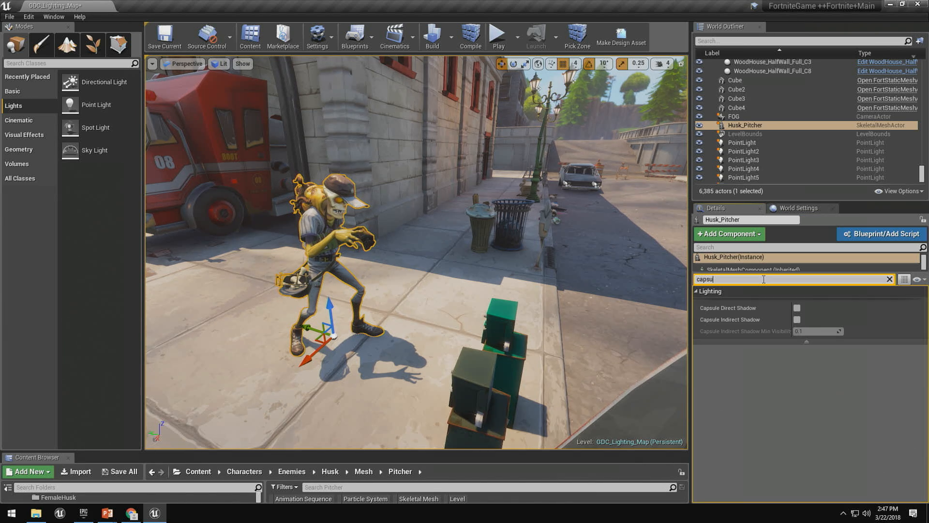
click(796, 308)
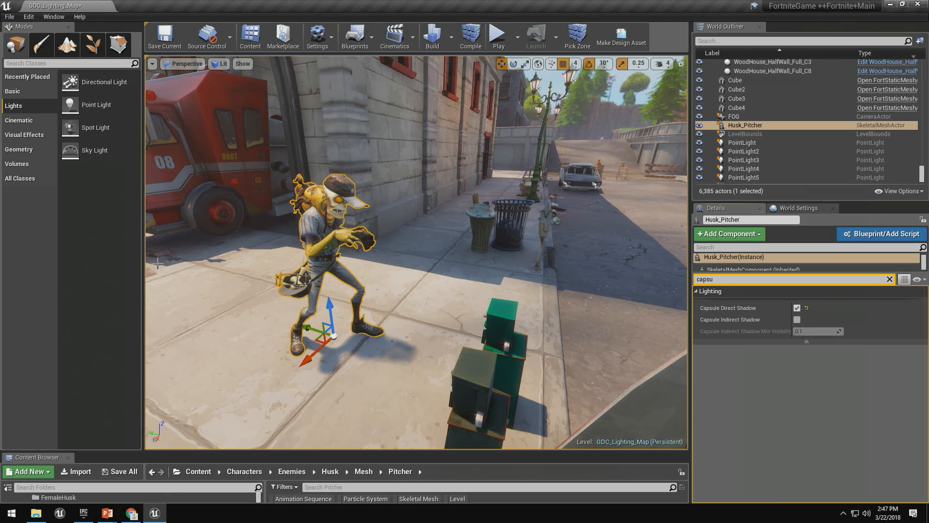
Open the Husk_Pitcher skeletal mesh asset and inspect its assigned Base_Husk_Physics asset.
click(889, 280)
scroll(850, 405, down, 5)
double_click(817, 424)
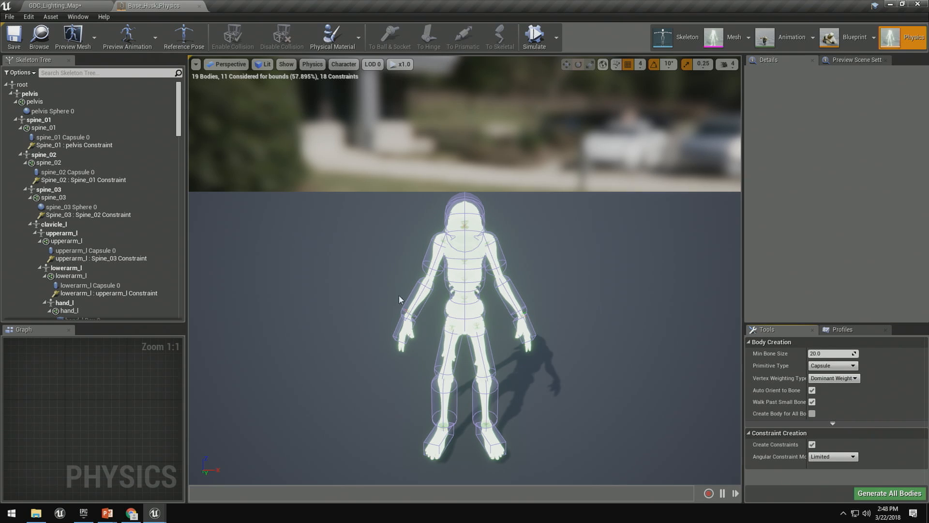
drag(393, 293, 393, 294)
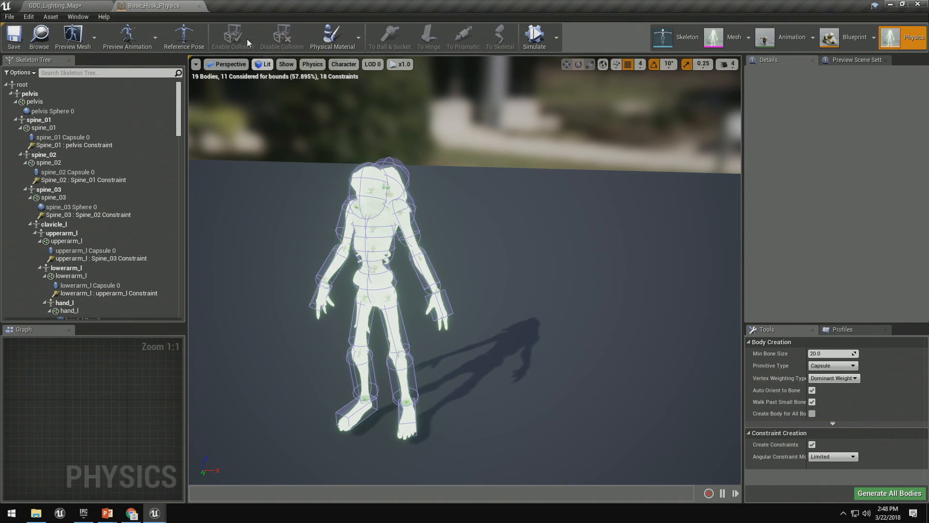
click(199, 5)
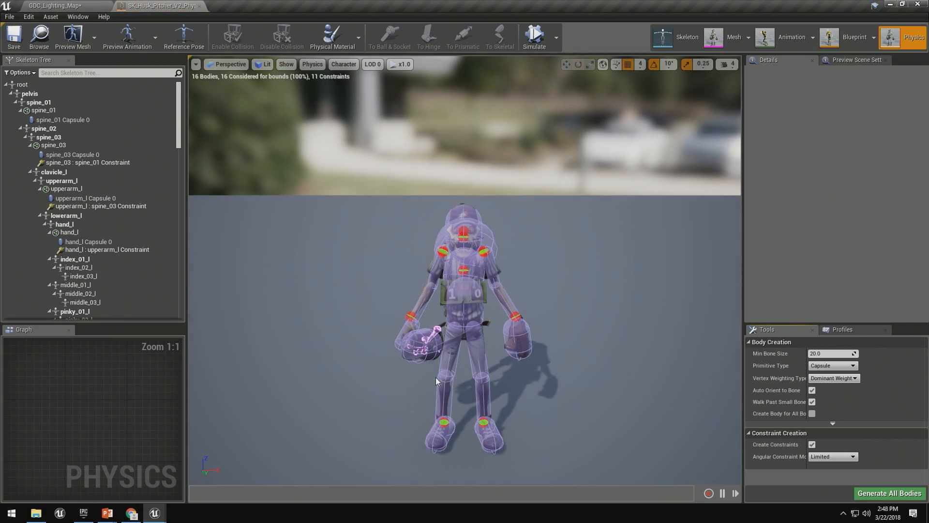
Examine the capsule bodies of the SK_Husk_Pitcher_V2_Physics shadow physics asset from several angles, and close it.
mouse_move(369, 249)
right_down()
mouse_move(359, 259)
mouse_move(305, 259)
mouse_move(381, 258)
right_up()
key(d)
key(d)
key(w)
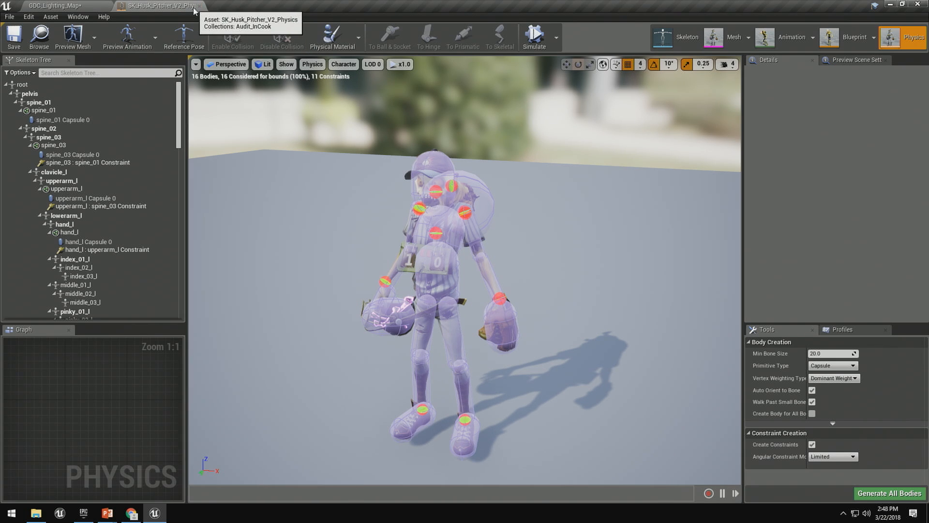
click(199, 6)
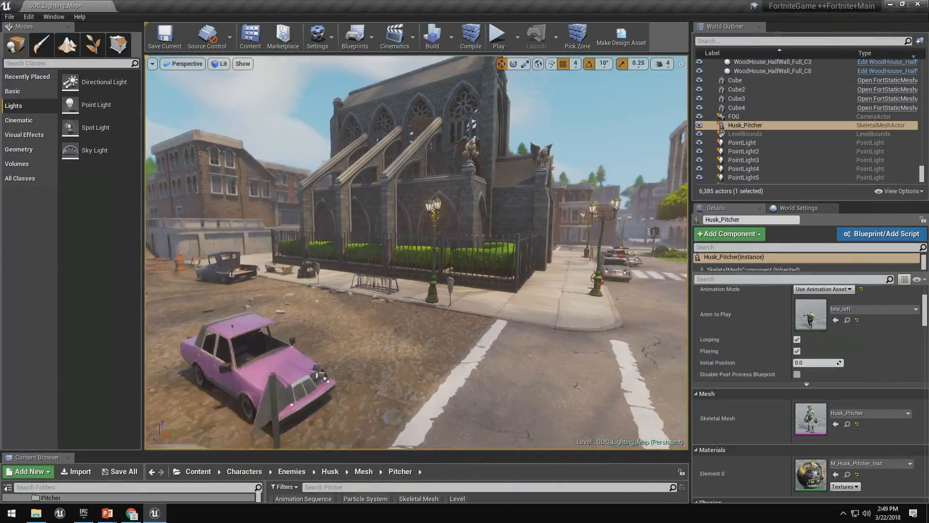
Place a point light in the church's arched alcove and set its light color to pink (R 255, G 117, B 248).
right_drag(416, 251, 440, 286)
right_drag(387, 188, 513, 181)
drag(96, 105, 382, 183)
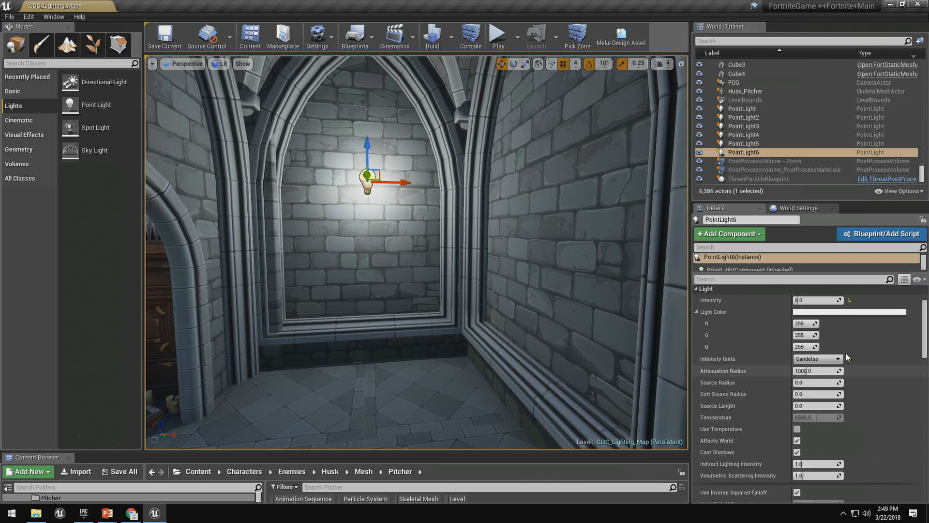
click(817, 314)
drag(679, 312, 688, 294)
click(754, 477)
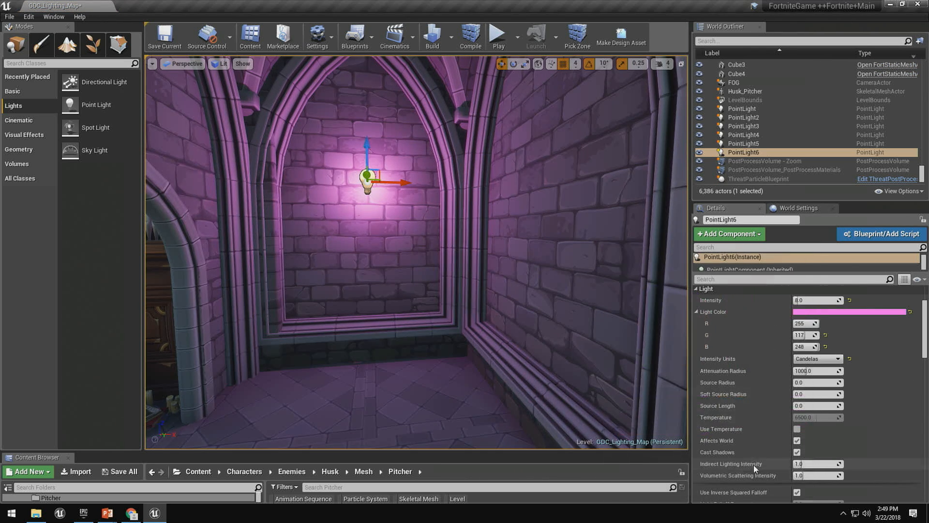
Set the Max Draw Distance of the pink point light in the alcove to 1000.
right_click(474, 208)
mouse_move(419, 163)
right_down()
mouse_move(426, 170)
mouse_move(419, 163)
right_up()
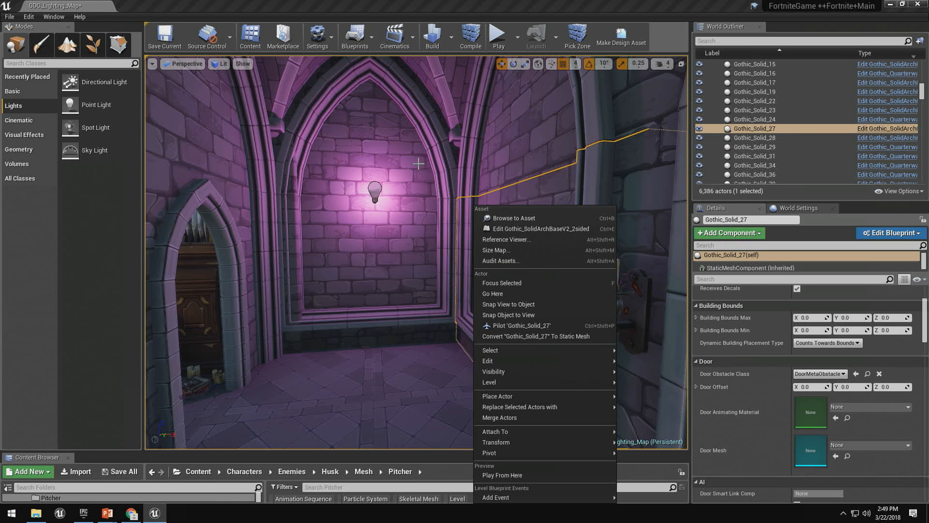
click(375, 192)
scroll(756, 338, down, 4)
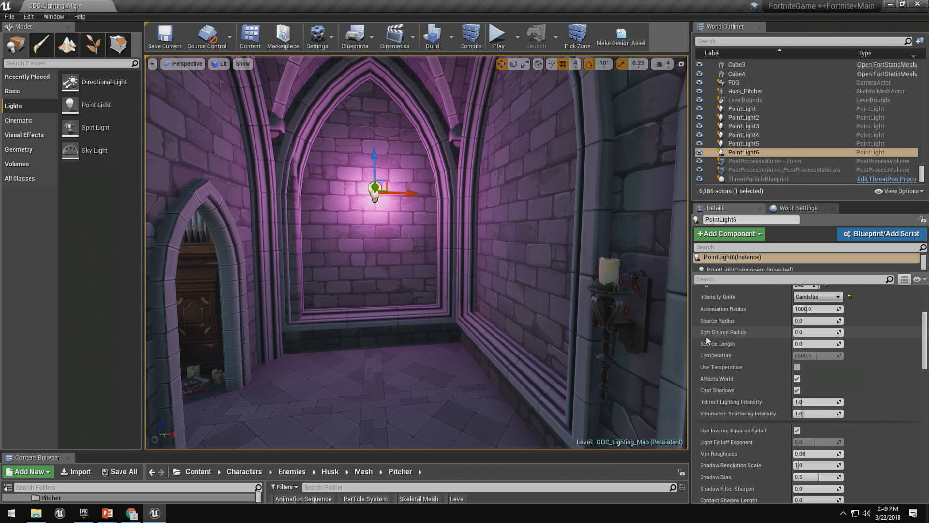
scroll(848, 405, down, 5)
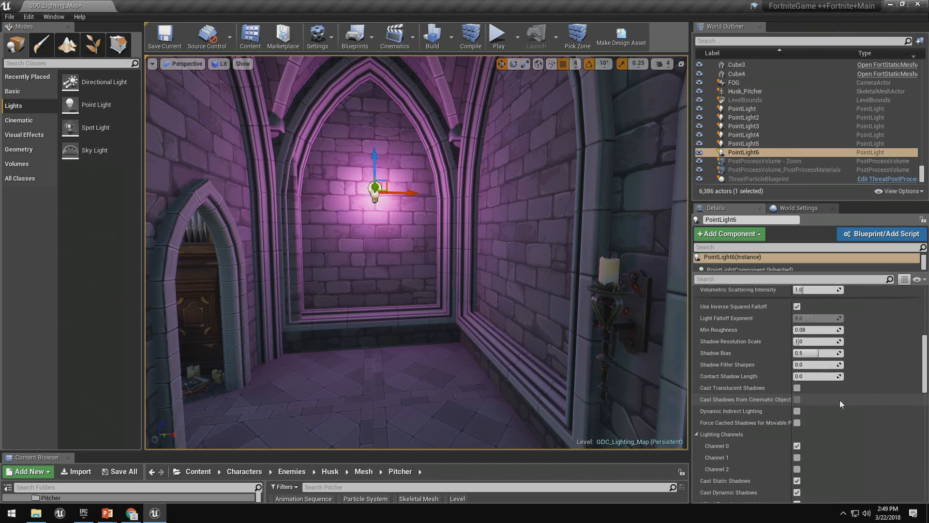
scroll(835, 404, down, 8)
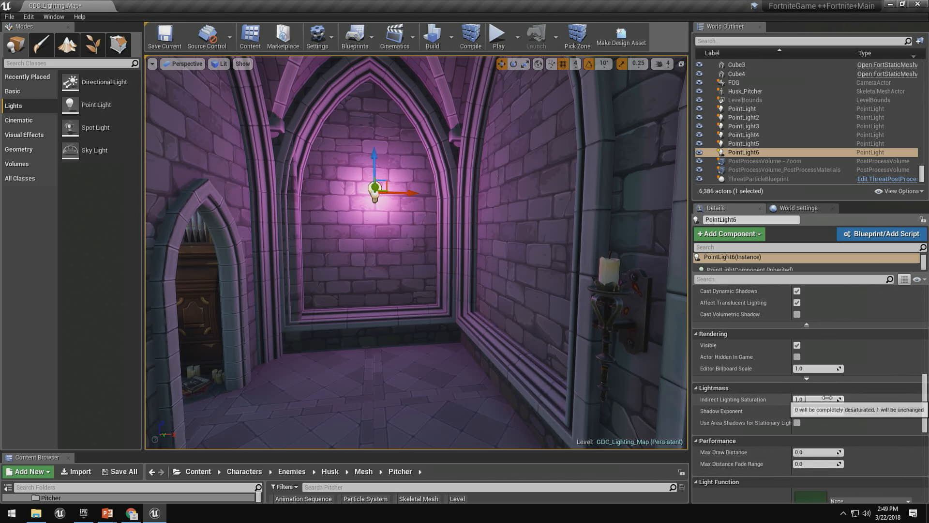
scroll(826, 399, down, 2)
scroll(813, 404, up, 3)
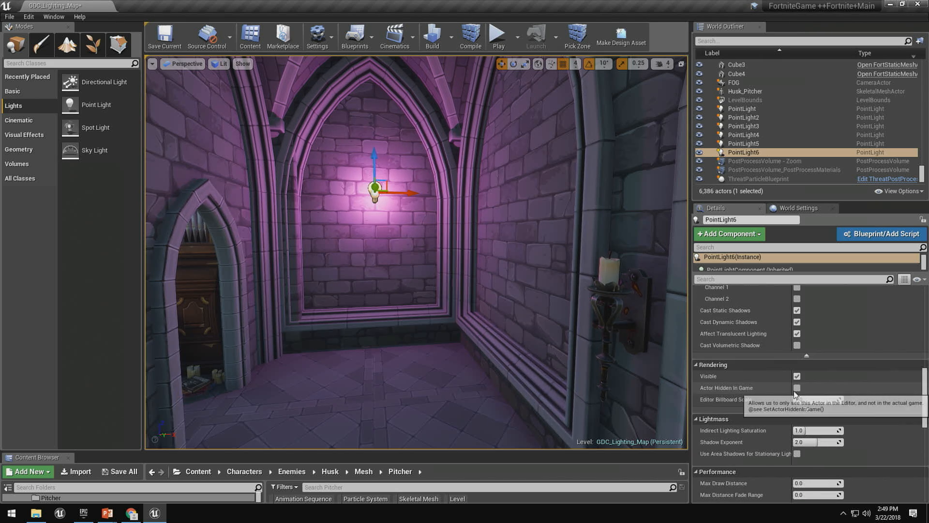
scroll(801, 407, down, 3)
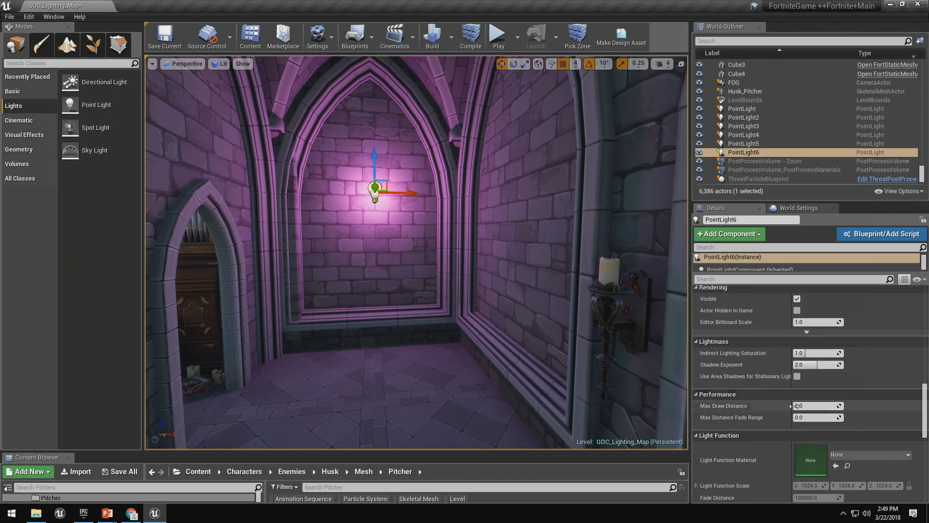
click(807, 405)
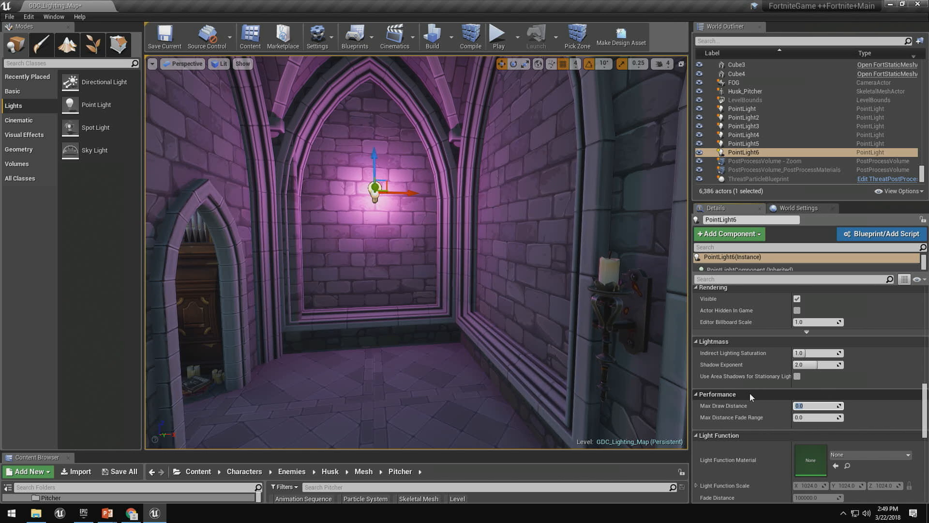
text(1000)
key(Return)
Check the pink light's distance culling by viewing the alcove from farther down the nave and from close up.
key(s)
right_drag(416, 251, 395, 256)
key(w)
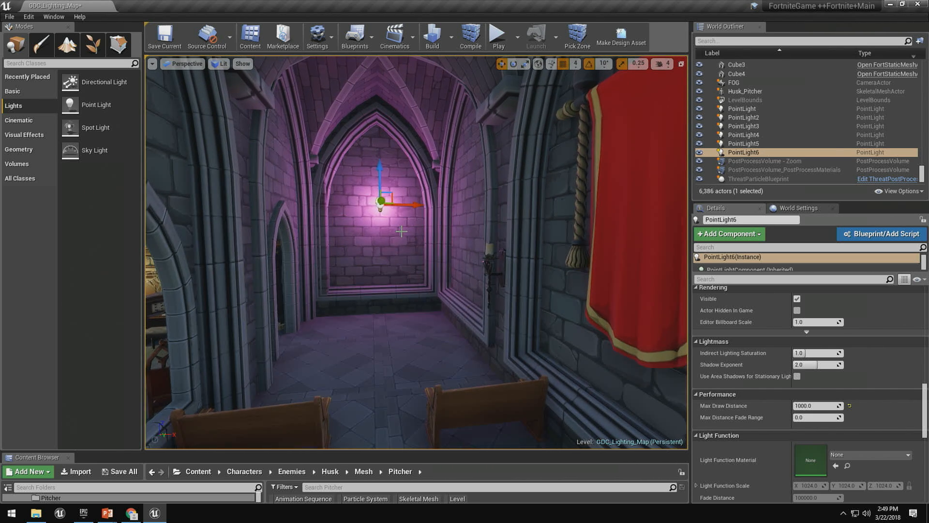
right_drag(401, 232, 396, 231)
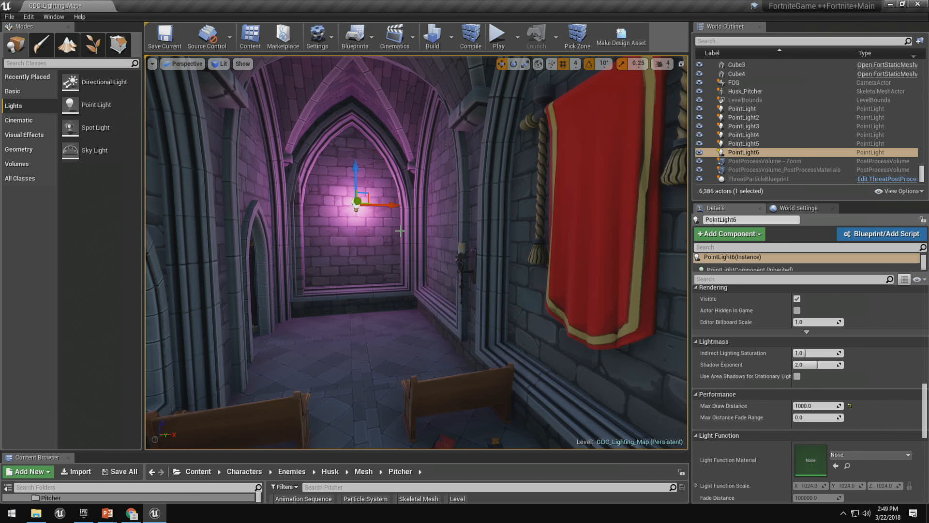
key(w)
right_drag(493, 332, 486, 334)
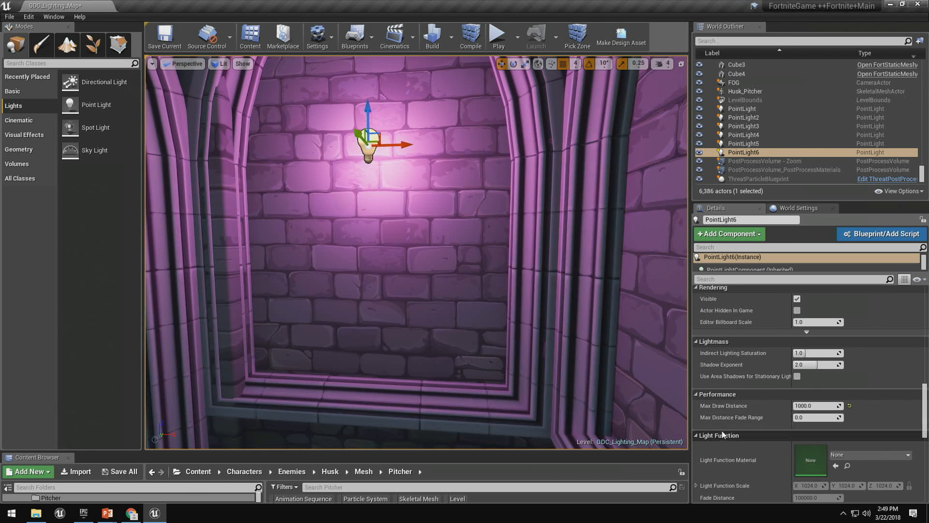
Set the pink point light's Max Distance Fade Range to 500.
click(810, 418)
text(500)
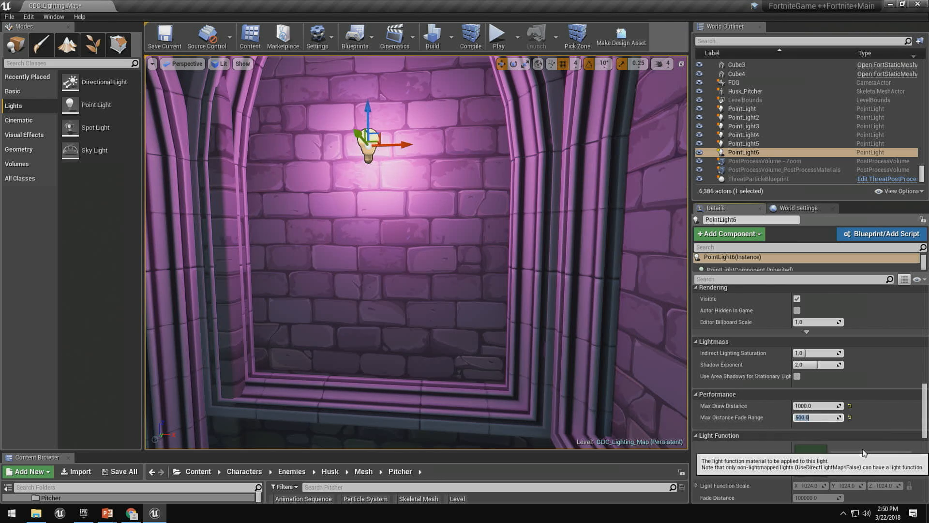
key(Return)
scroll(457, 214, down, 10)
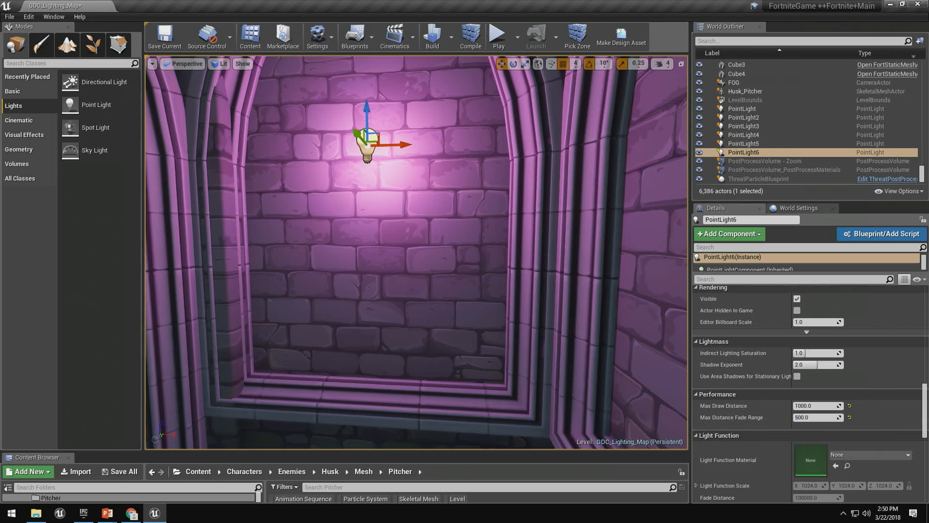
Examine how the pink light fades with distance by repeatedly backing away from the alcove and approaching it.
key(s)
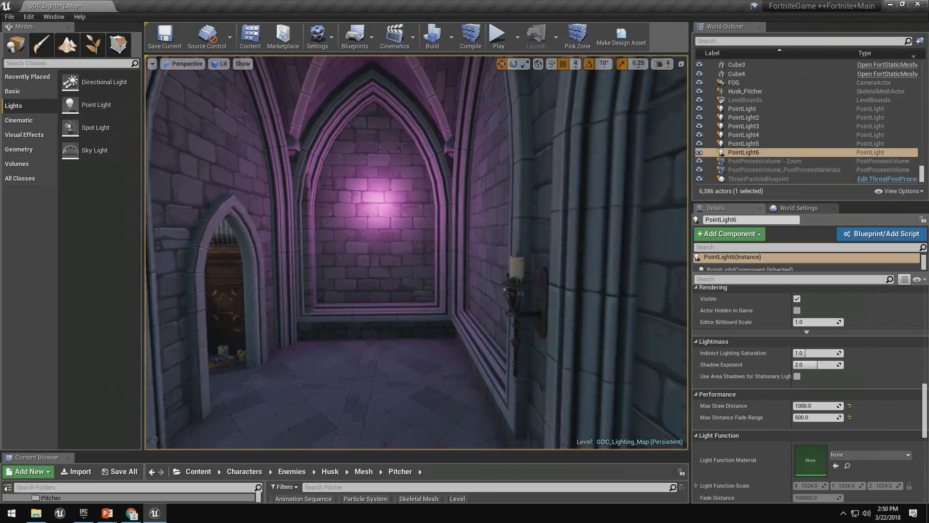
key(w)
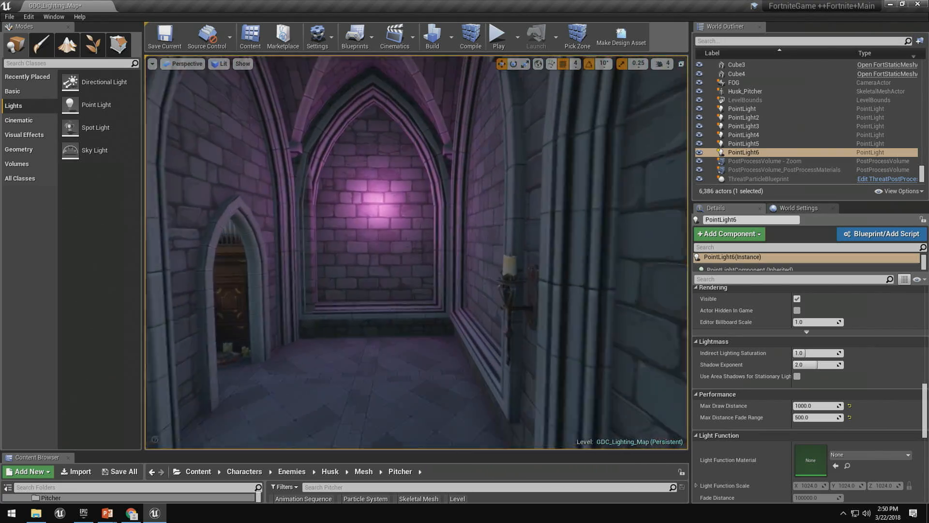
key(s)
key(w)
key(w)
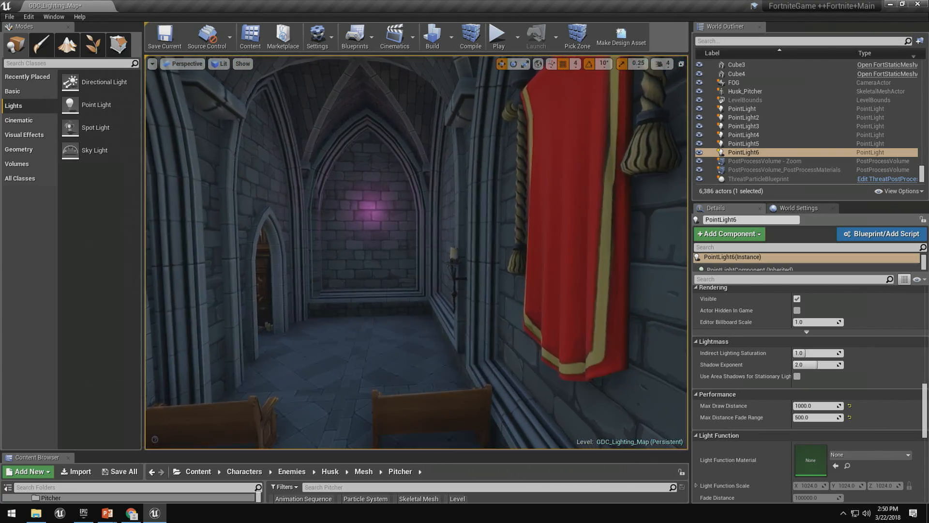
key(s)
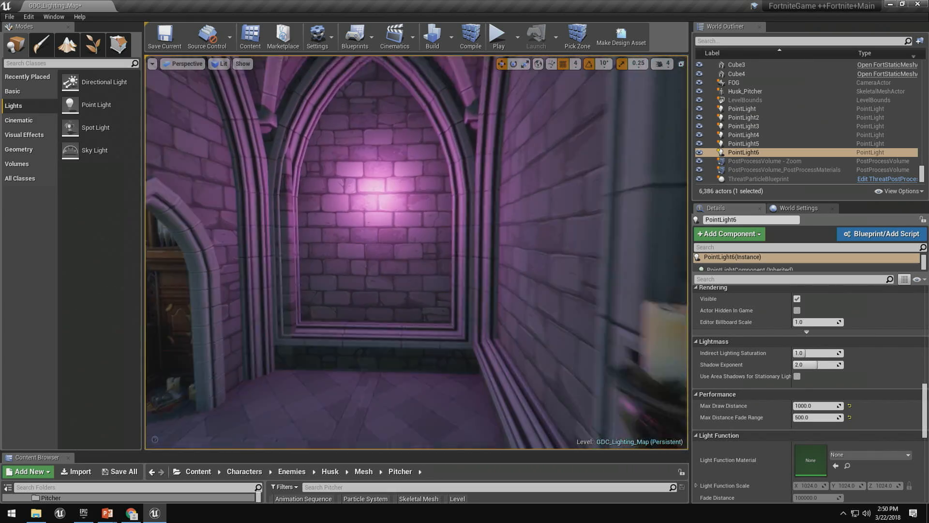
key(w)
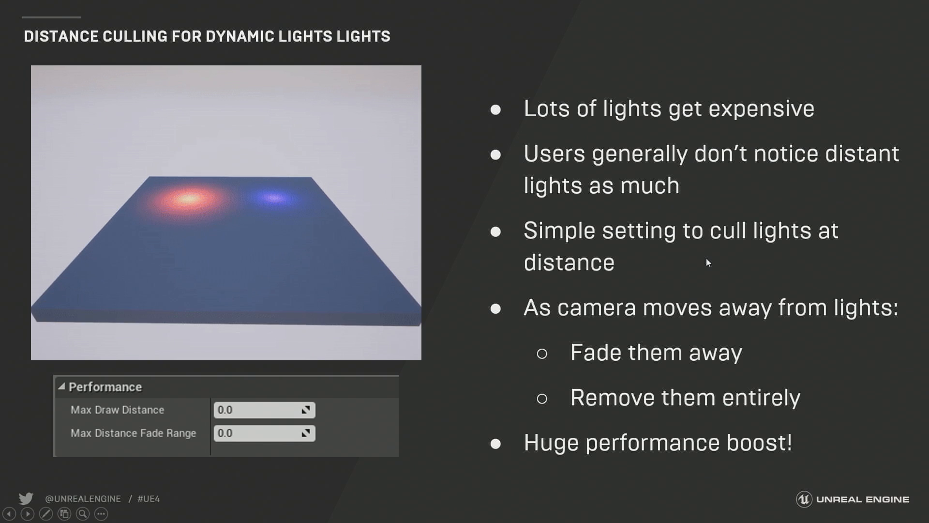
click(707, 254)
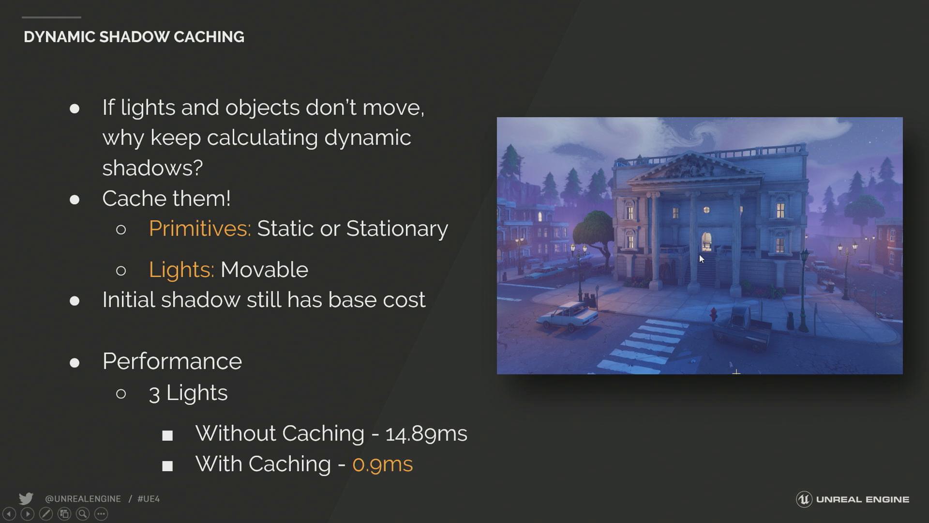